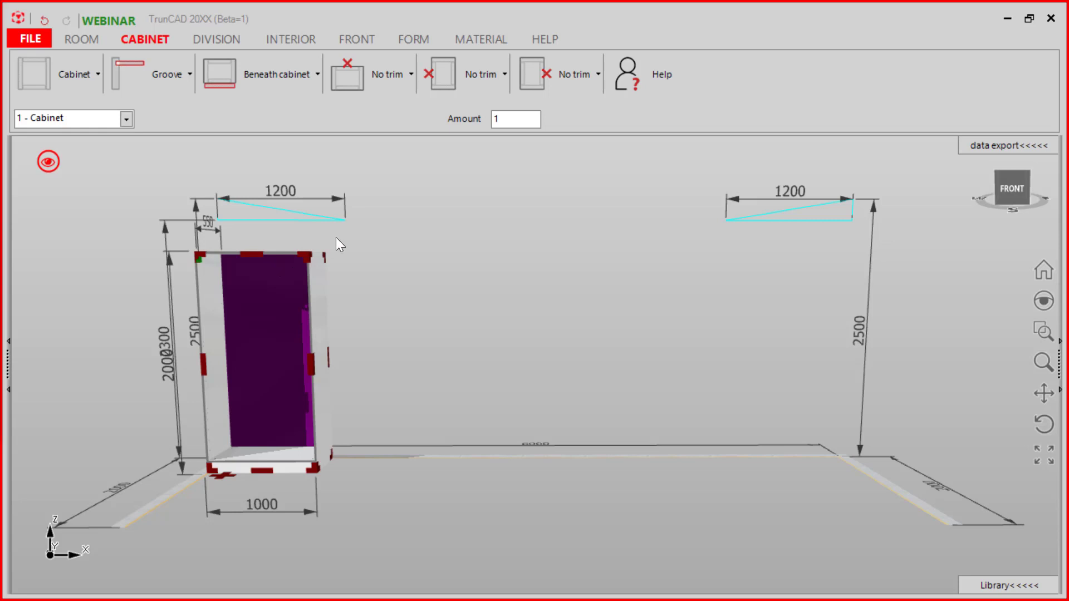
# - Set the connector type of the current cabinet to Cabineo
pyautogui.click(156, 38)
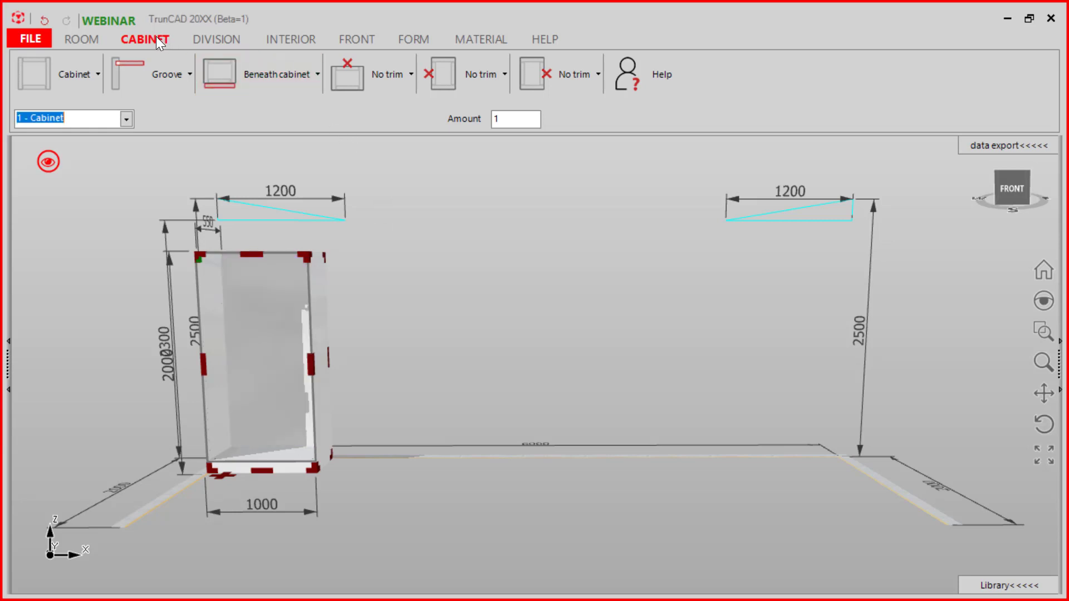
pyautogui.click(85, 75)
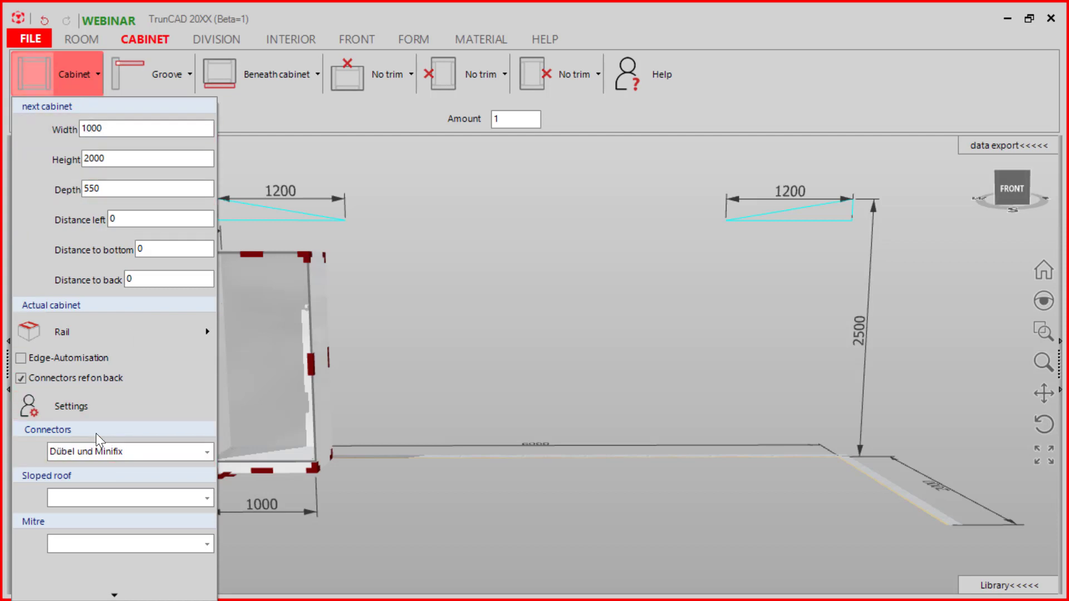
pyautogui.click(207, 451)
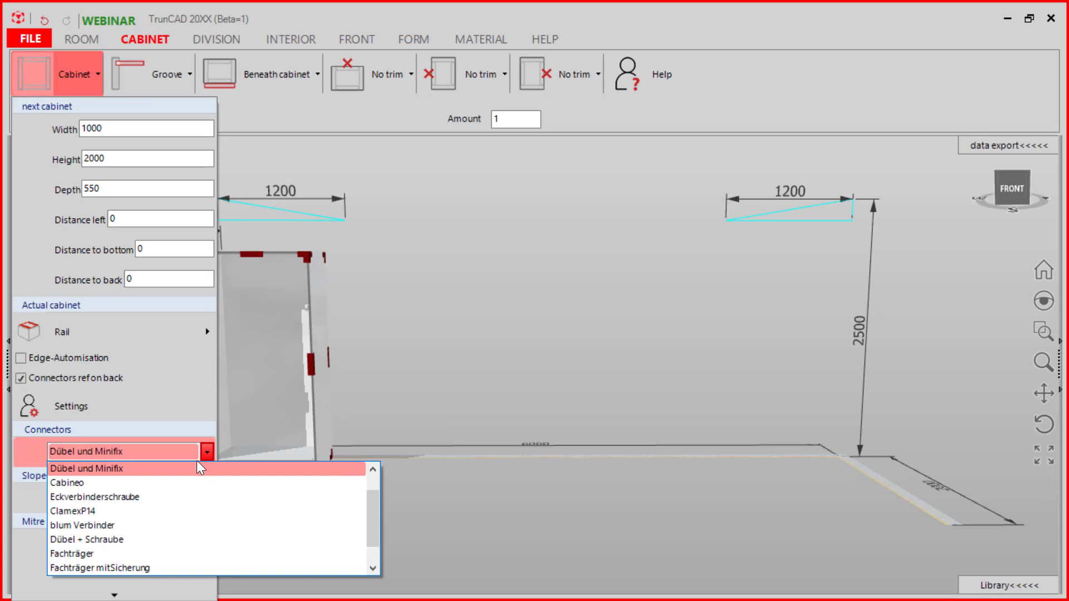
pyautogui.scroll(-1, 200, 493)
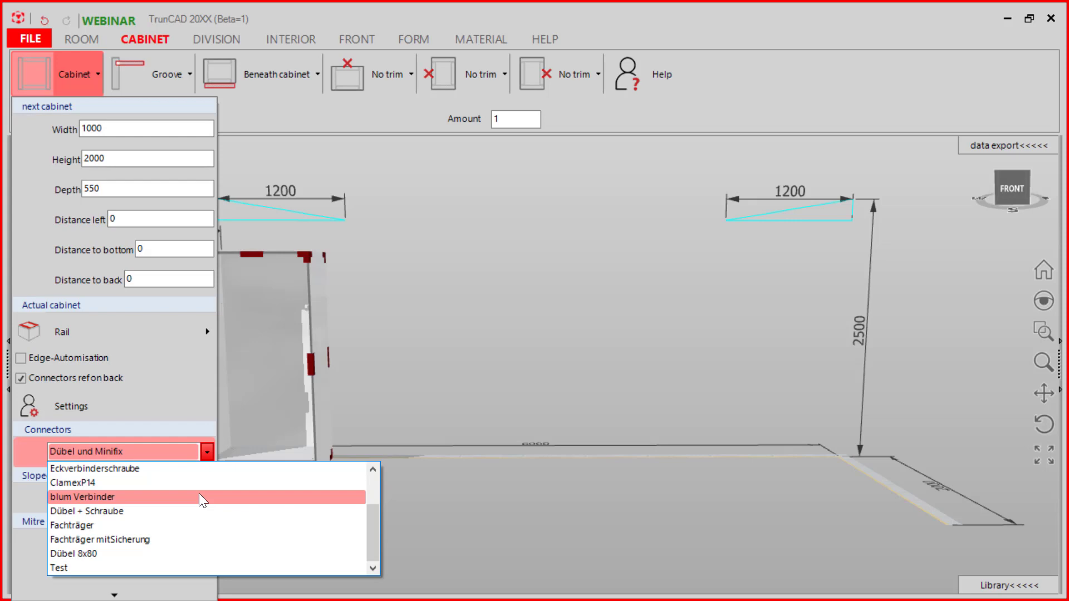
pyautogui.scroll(1, 198, 491)
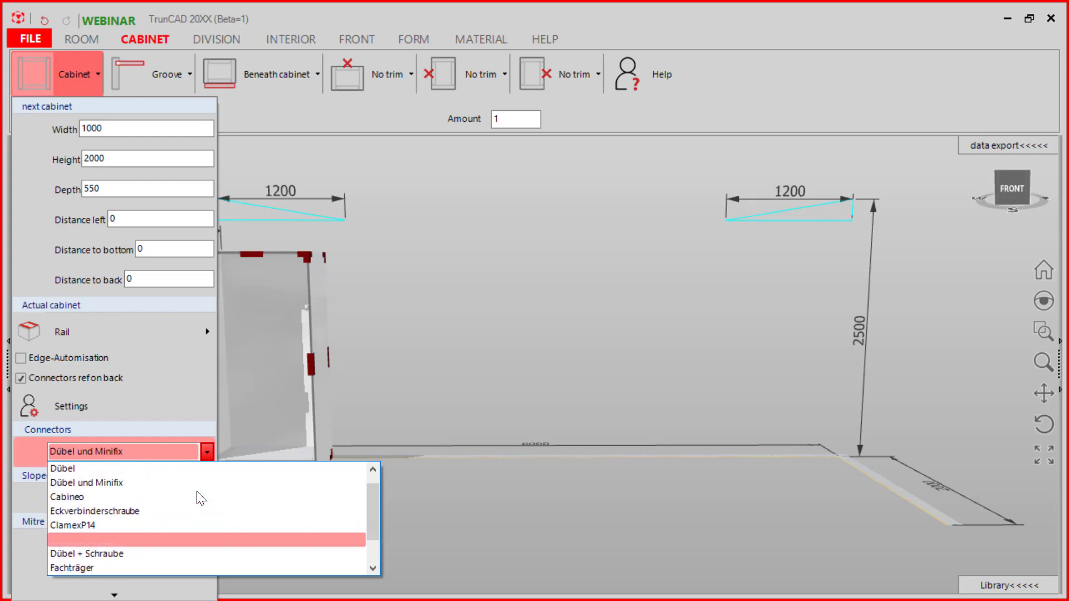
pyautogui.click(76, 499)
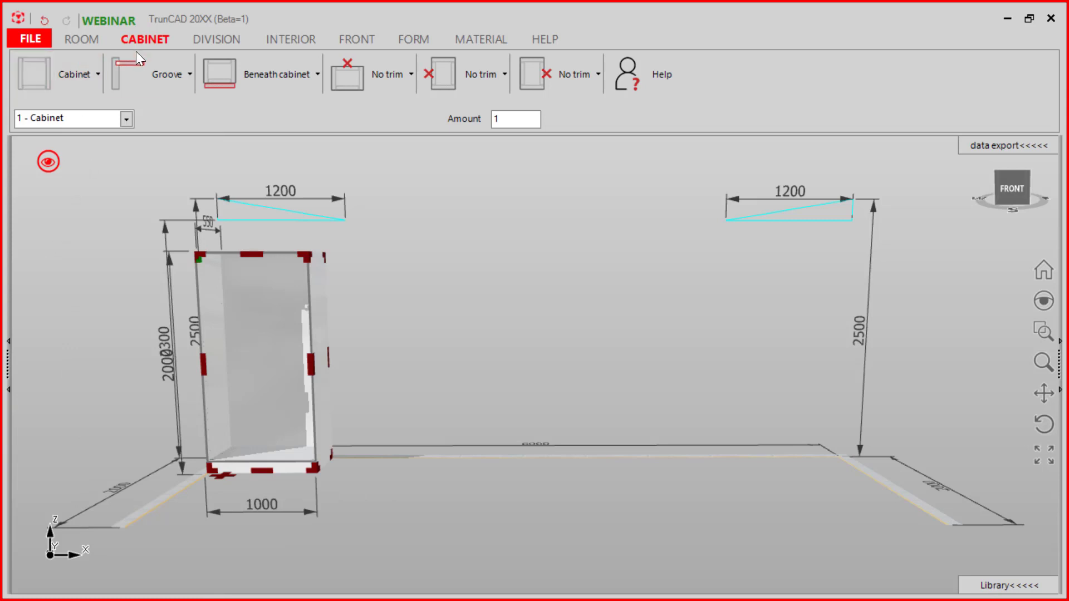
# - Set the groove depth of the cabinet's grooved back panel to 8
pyautogui.click(175, 68)
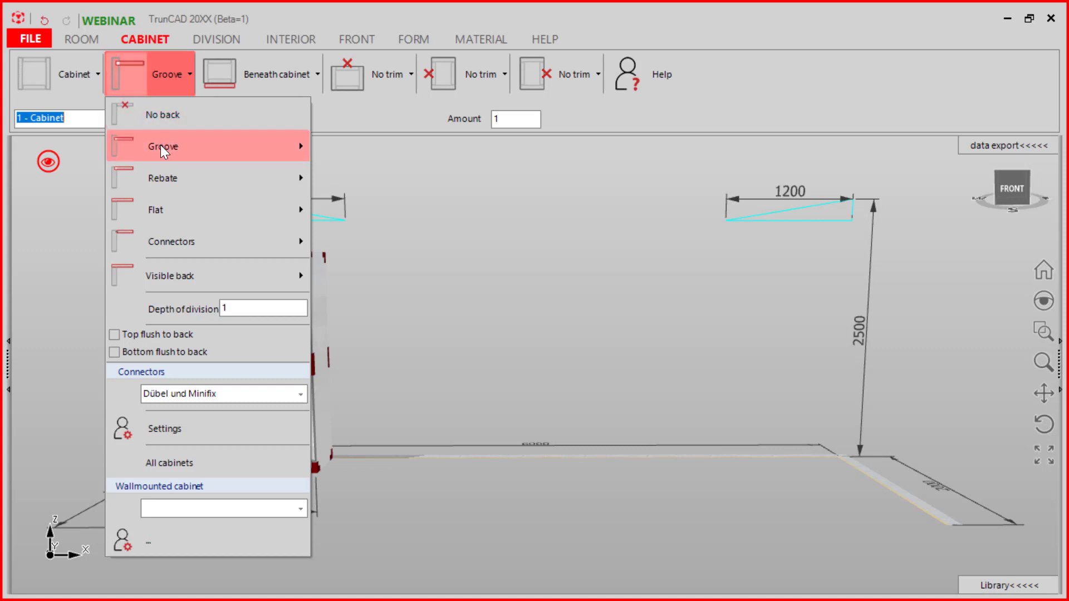
pyautogui.moveTo(160, 146)
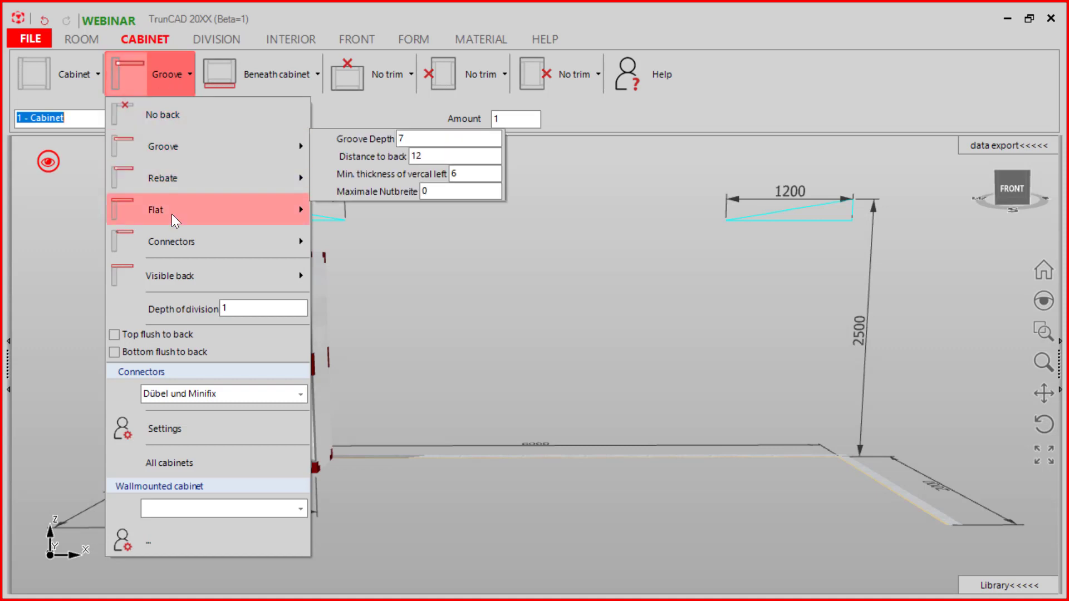
pyautogui.moveTo(172, 214)
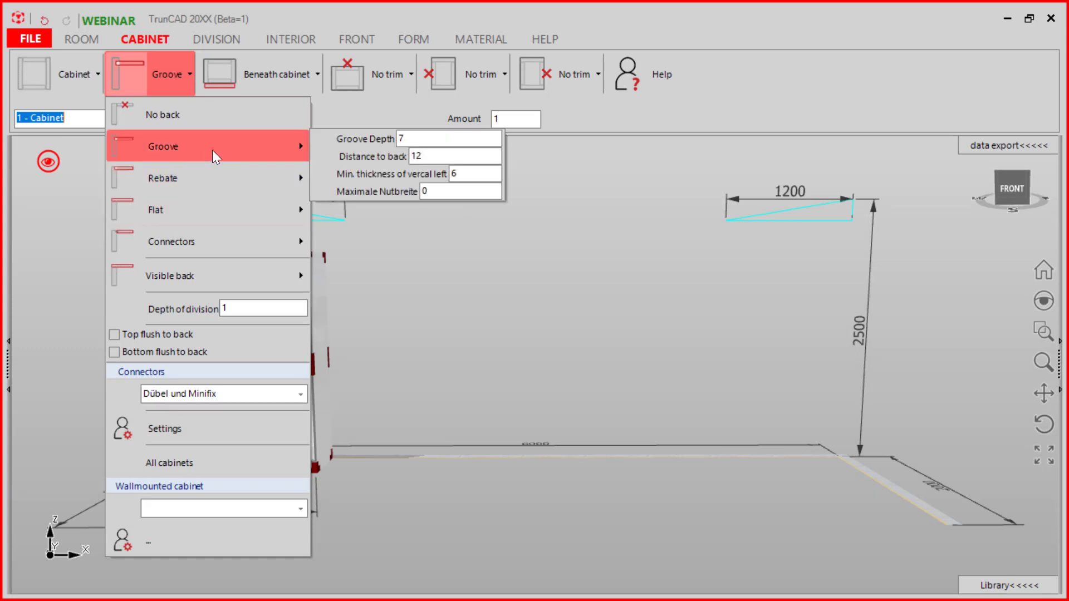
pyautogui.doubleClick(397, 138)
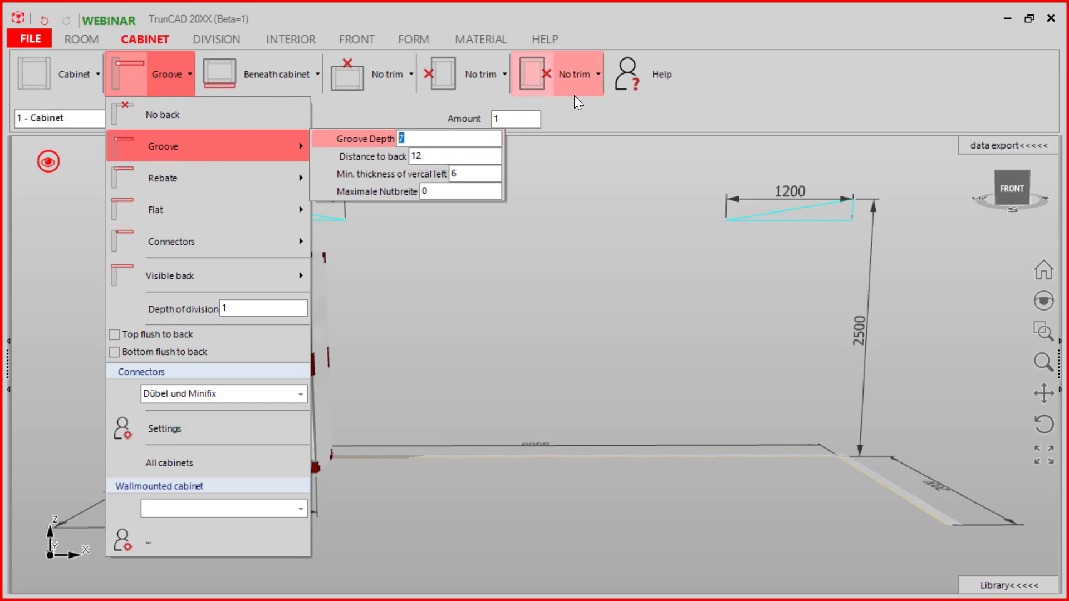
pyautogui.write('8')
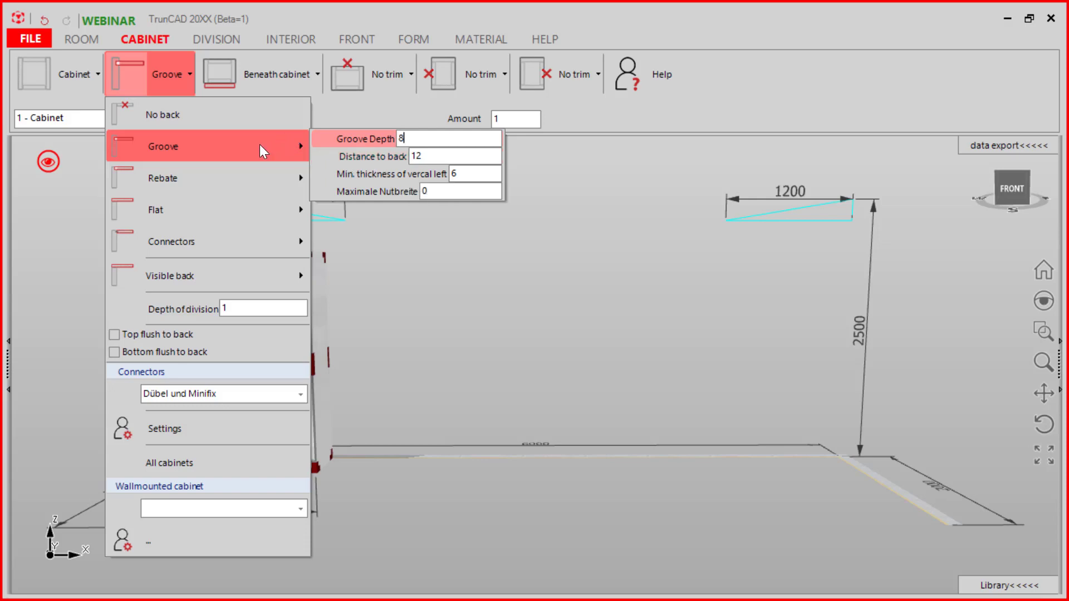
# - Review the between-sides and beneath-cabinet plinth options and open the detailed plinth properties
pyautogui.click(282, 78)
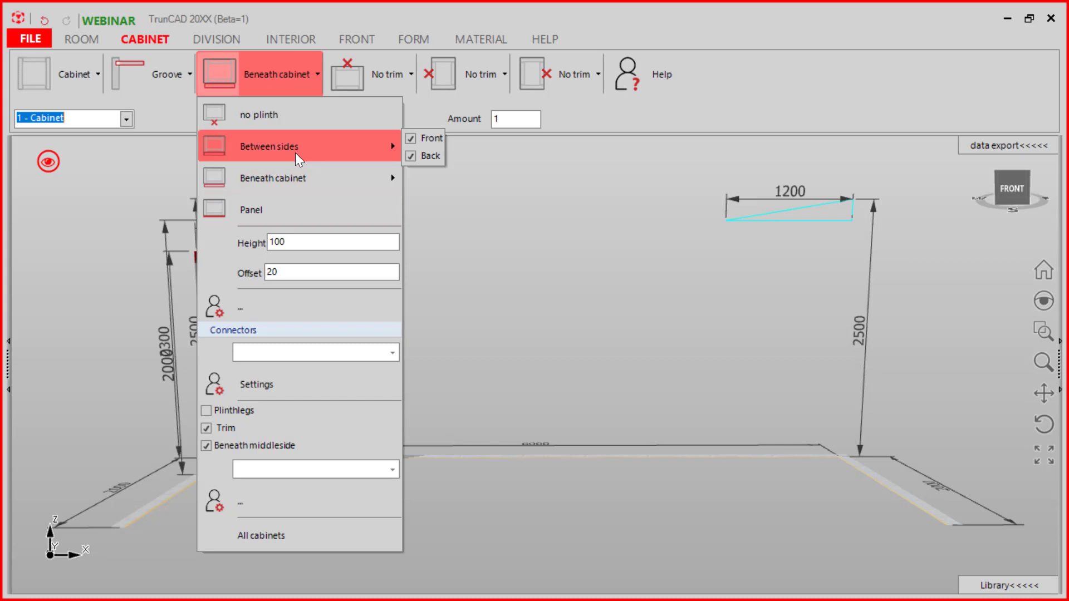
pyautogui.moveTo(297, 177)
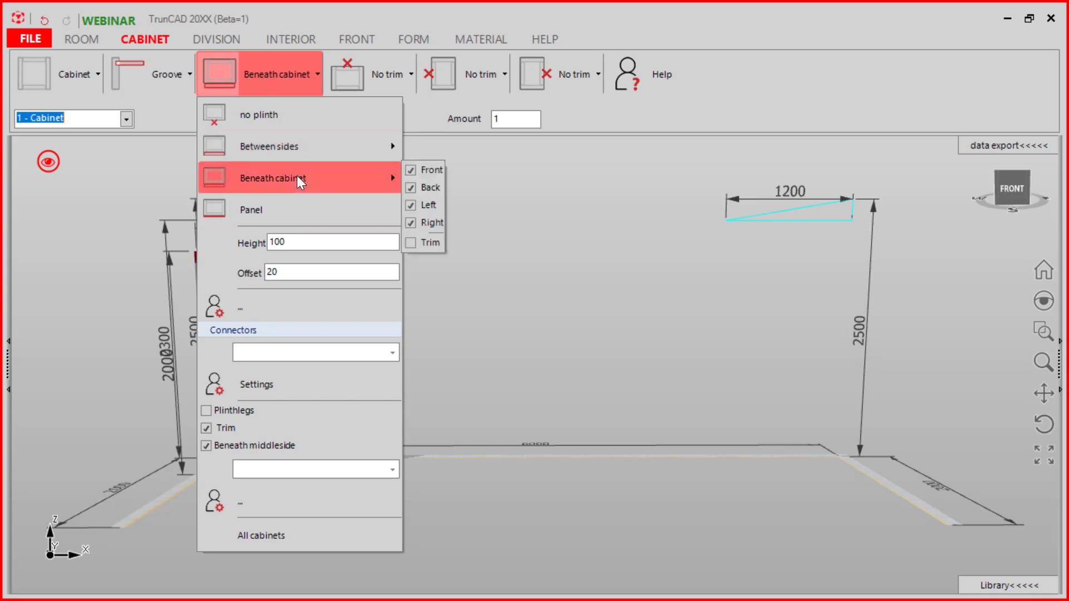
pyautogui.moveTo(298, 158)
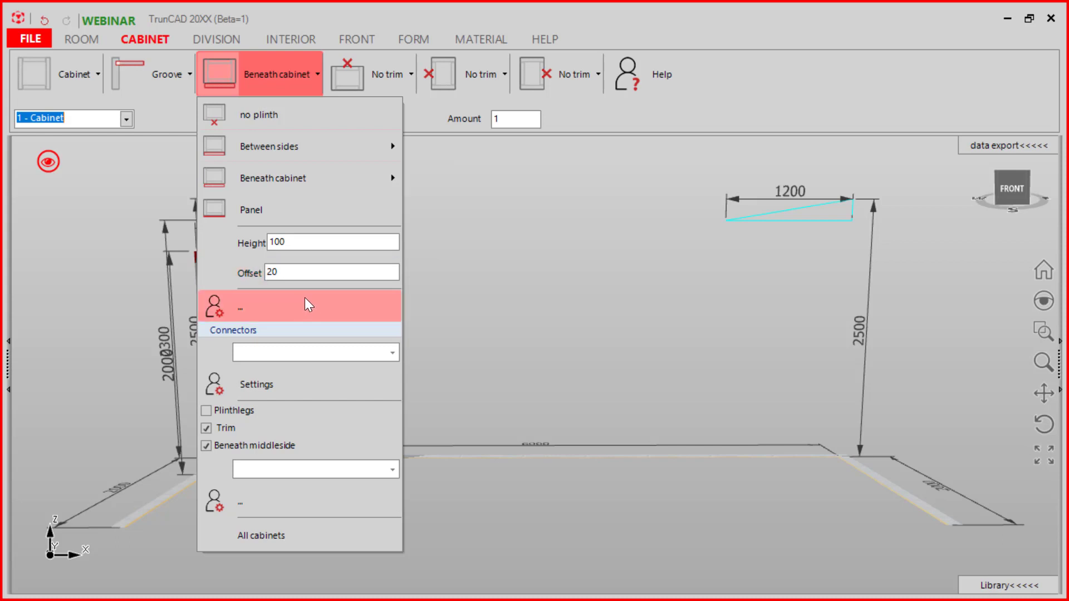
pyautogui.click(304, 299)
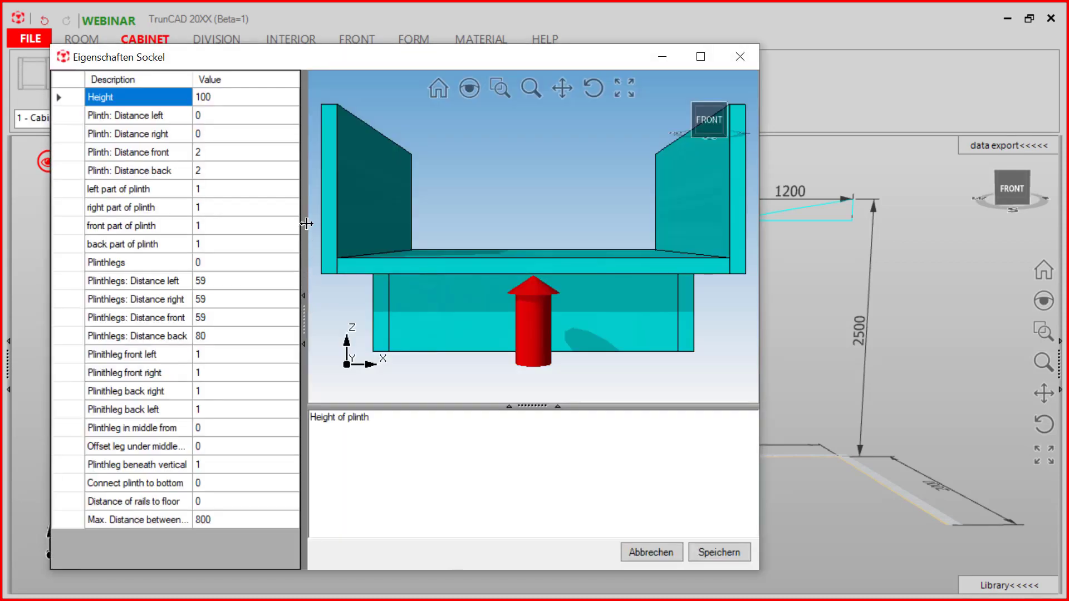
pyautogui.moveTo(318, 56); pyautogui.dragTo(509, 53)
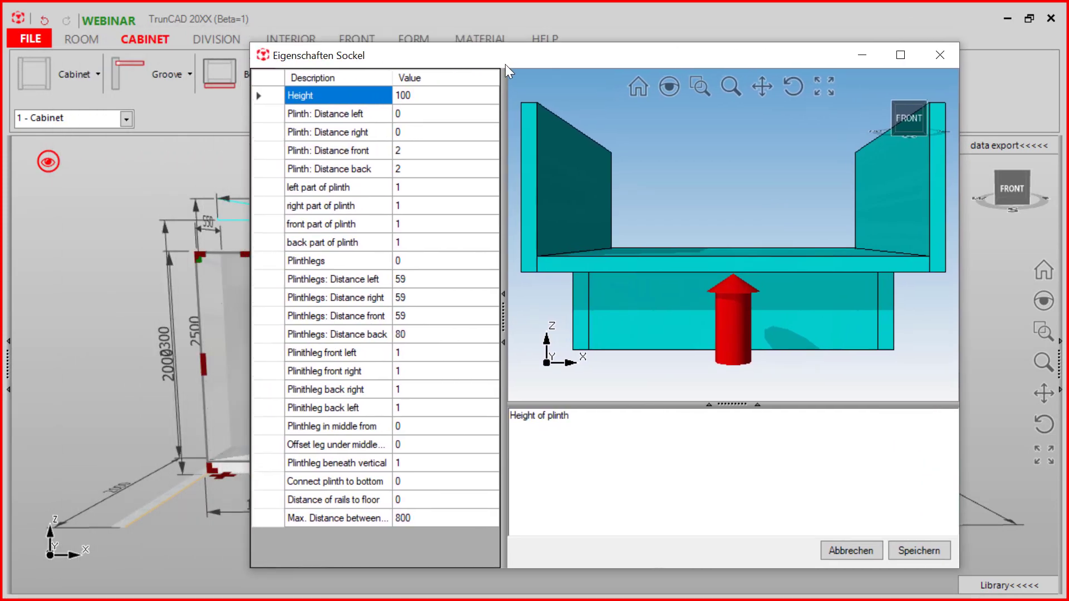
# - Examine the plinth's height and edge distances, and the plinth legs' distances, in the illustrated preview
pyautogui.click(424, 98)
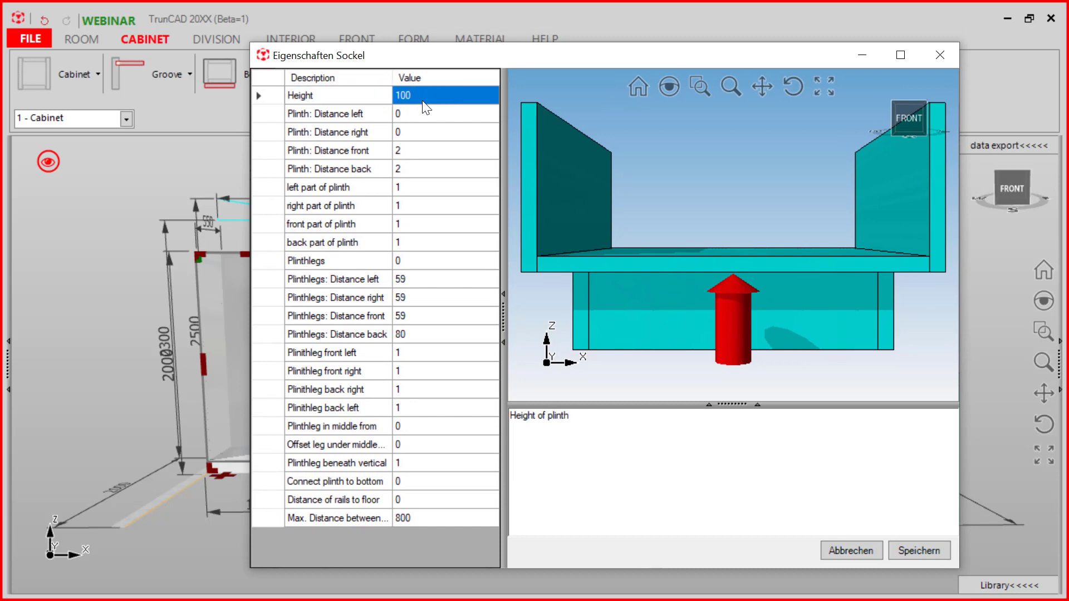
pyautogui.click(416, 113)
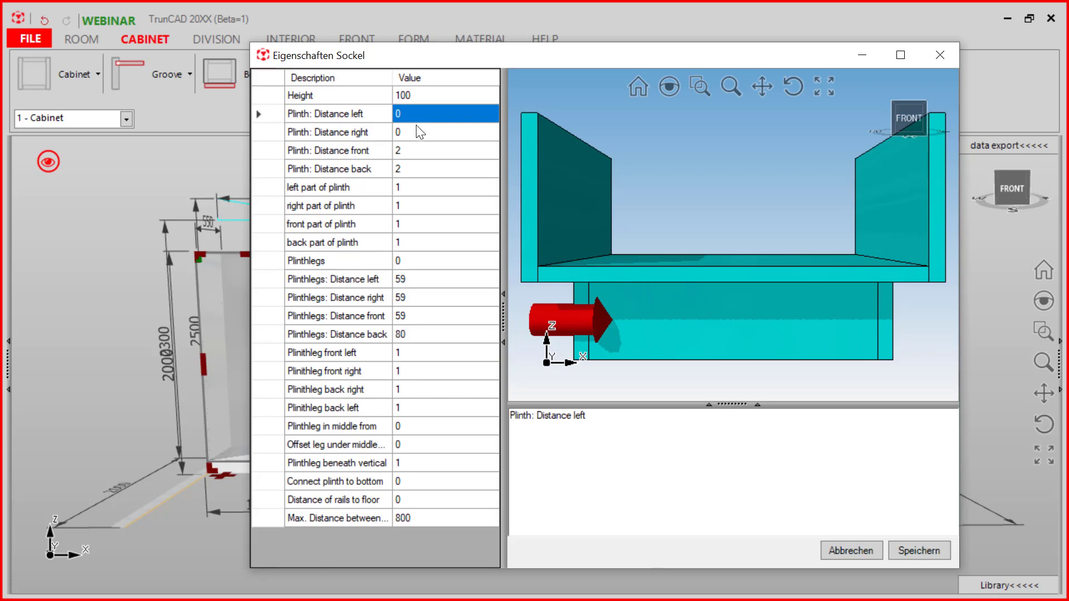
pyautogui.click(421, 133)
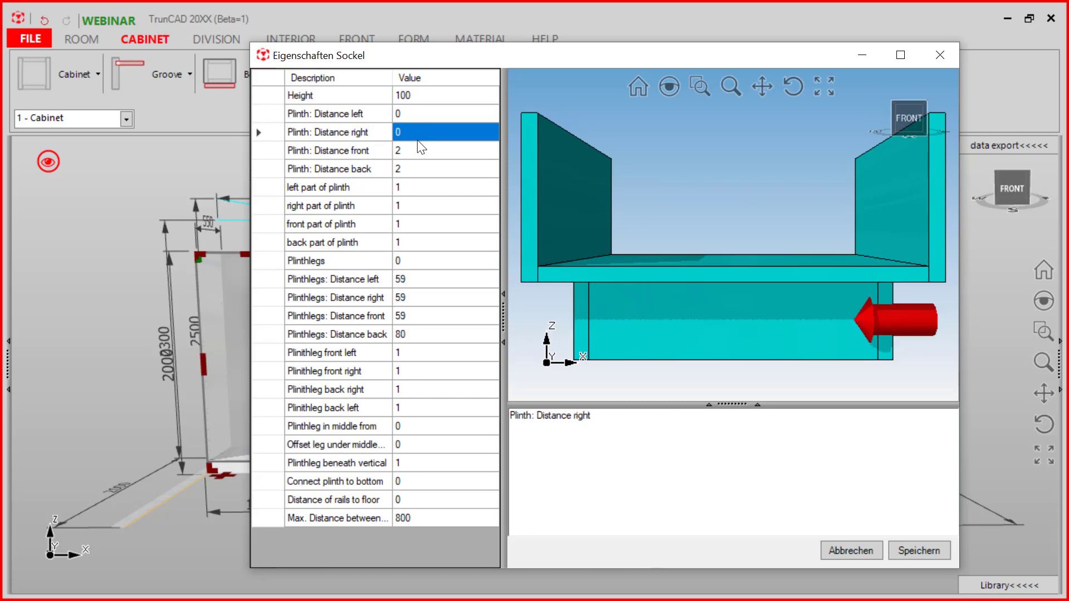
pyautogui.click(411, 153)
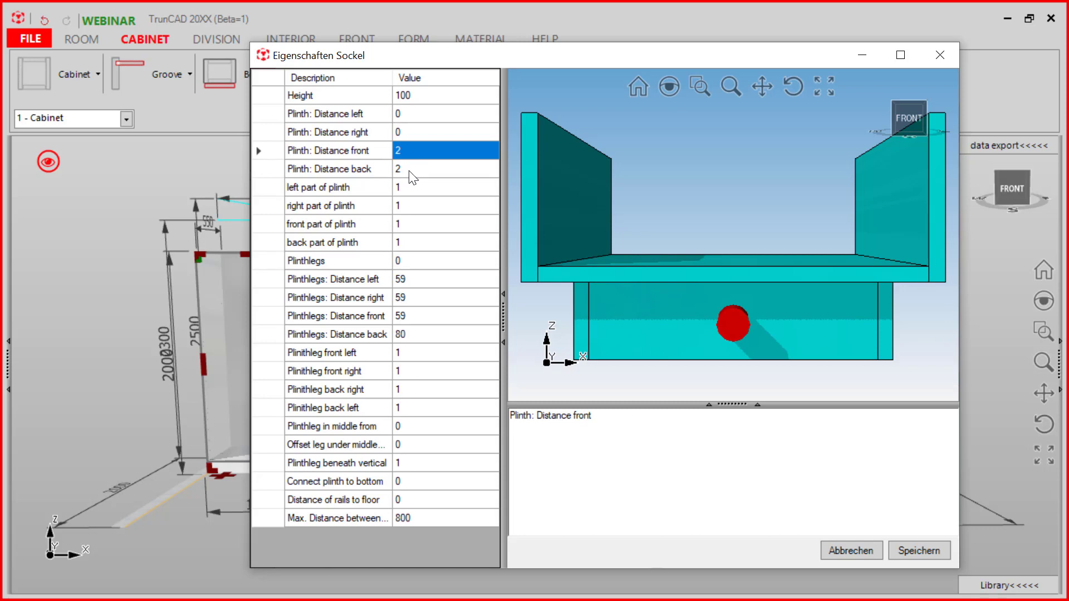
pyautogui.click(408, 170)
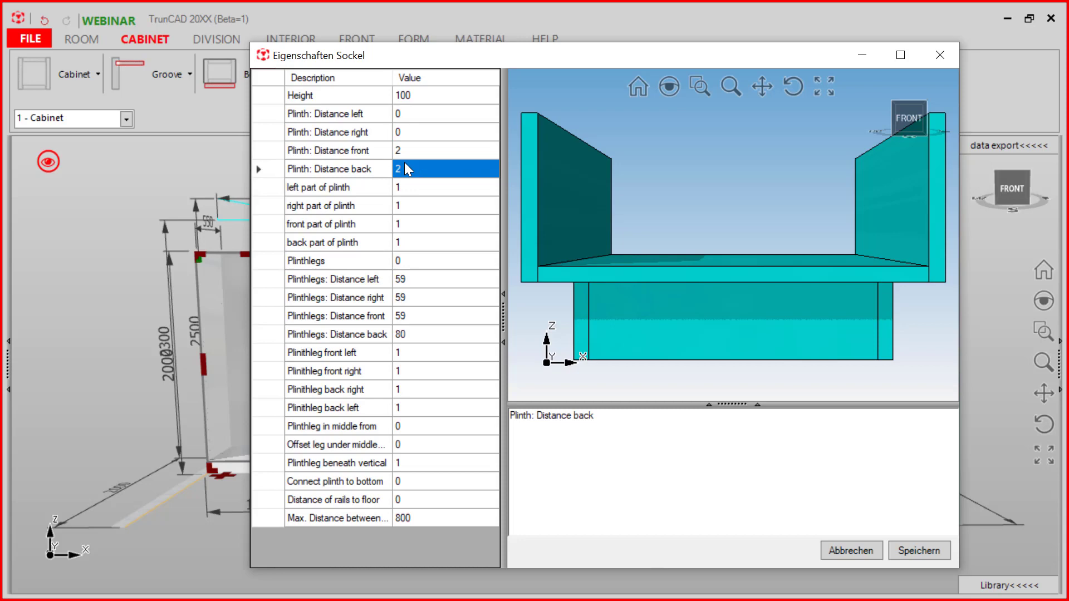
pyautogui.click(427, 284)
pyautogui.click(428, 300)
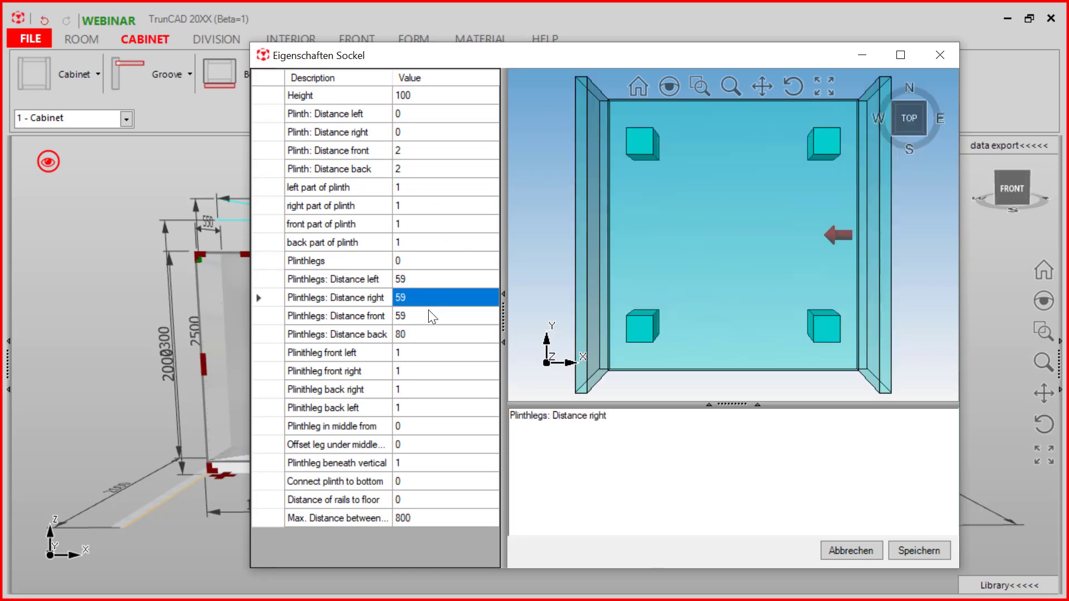
pyautogui.click(421, 316)
pyautogui.click(416, 335)
# - Set the plinth's front and back distances to 10 each
pyautogui.click(408, 154)
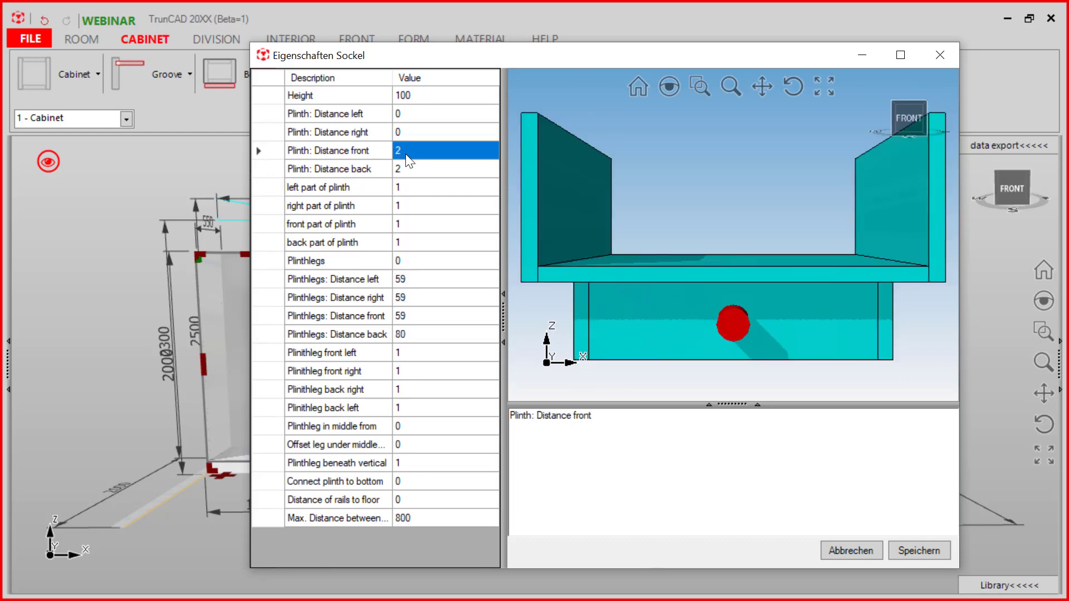
pyautogui.write('10')
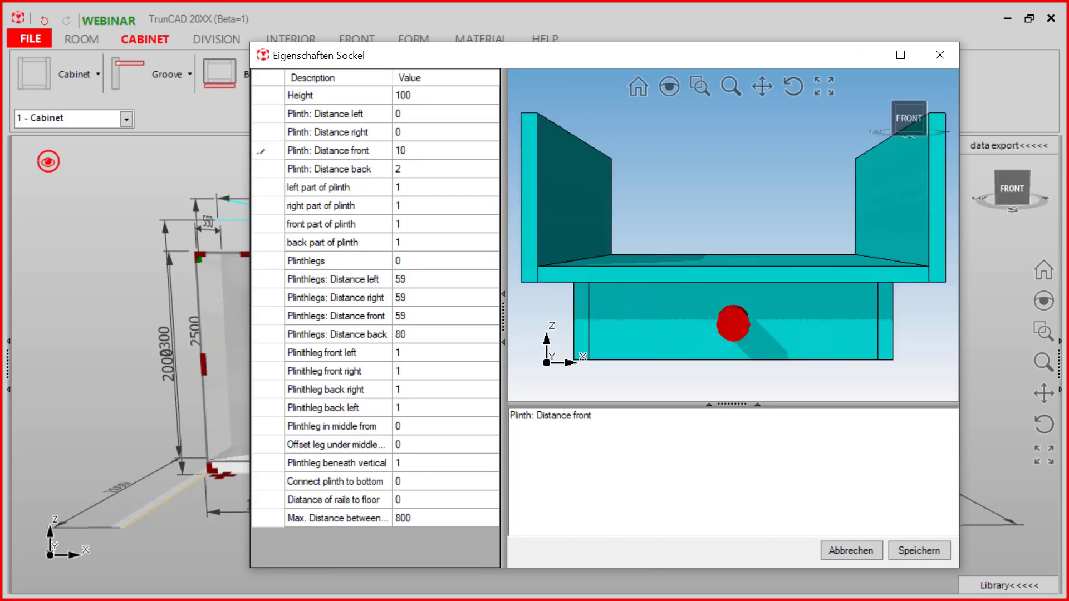
pyautogui.click(407, 167)
pyautogui.write('10')
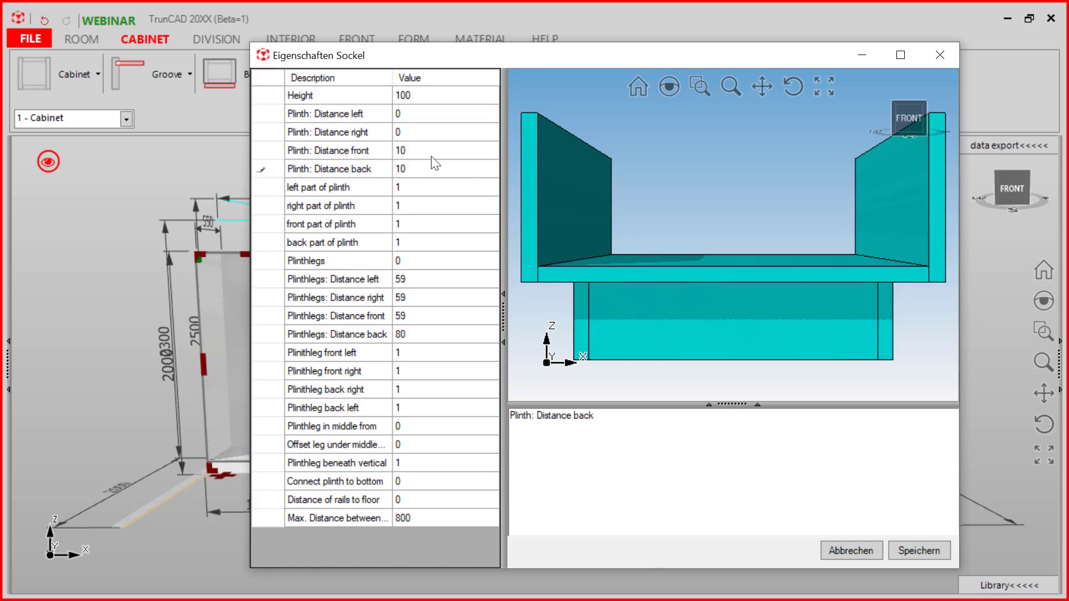
# - Set the plinth's left and right distances to 2 each and save the plinth properties
pyautogui.click(426, 118)
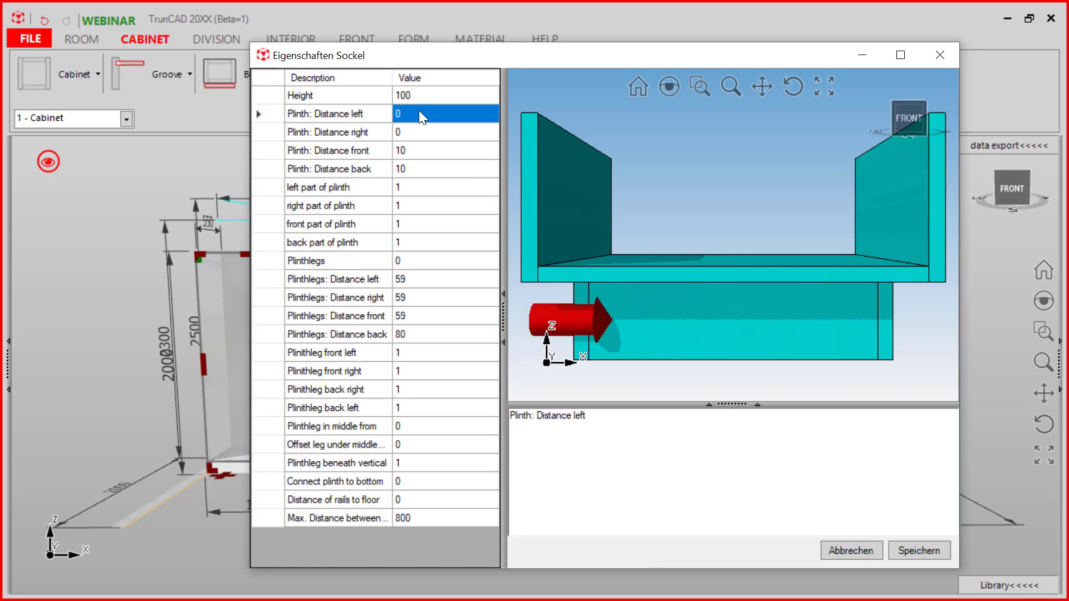
pyautogui.write('2')
pyautogui.click(411, 132)
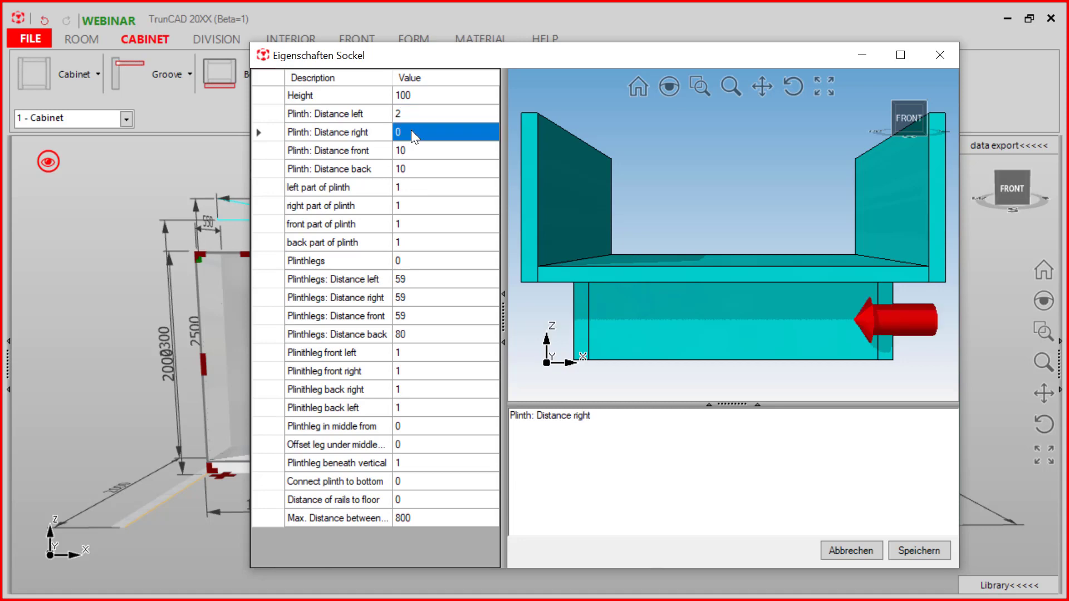
pyautogui.write('2')
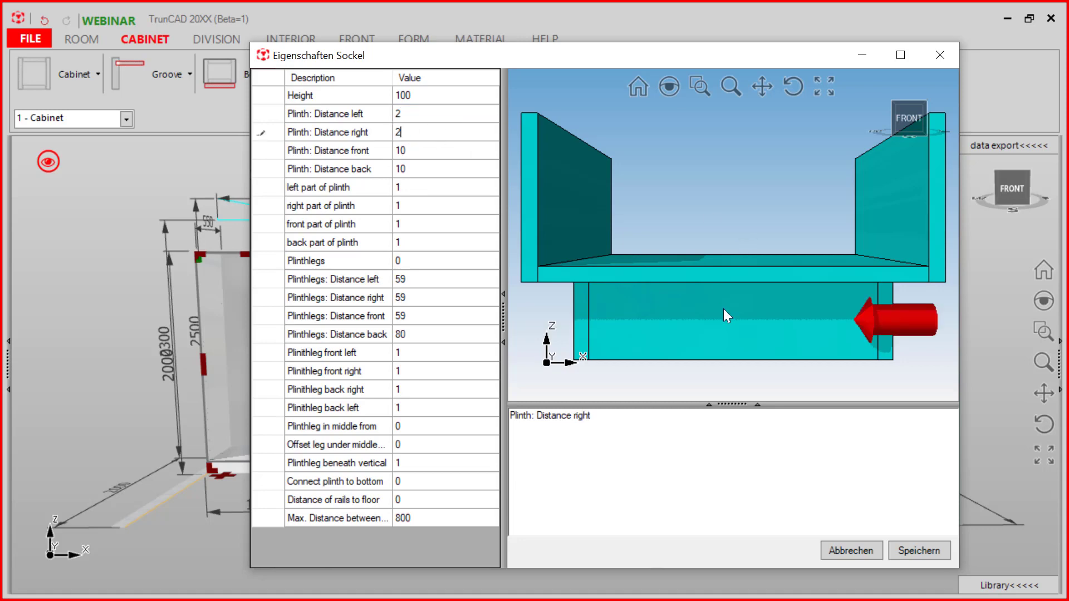
pyautogui.click(913, 551)
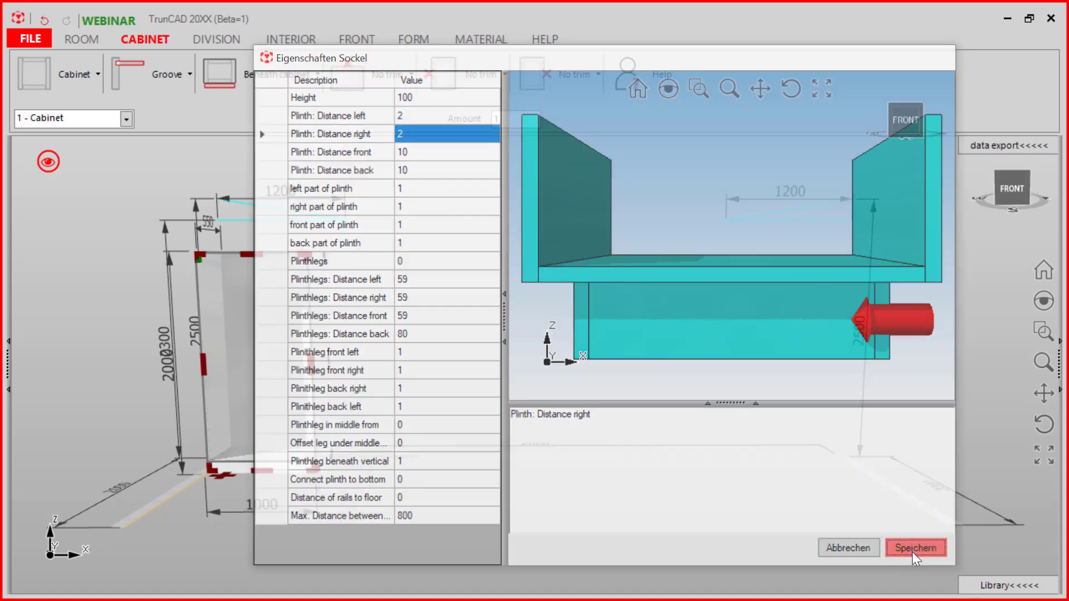
# - Examine the plinth beneath the cabinet up close, including from below and from the front
pyautogui.scroll(5, 296, 462)
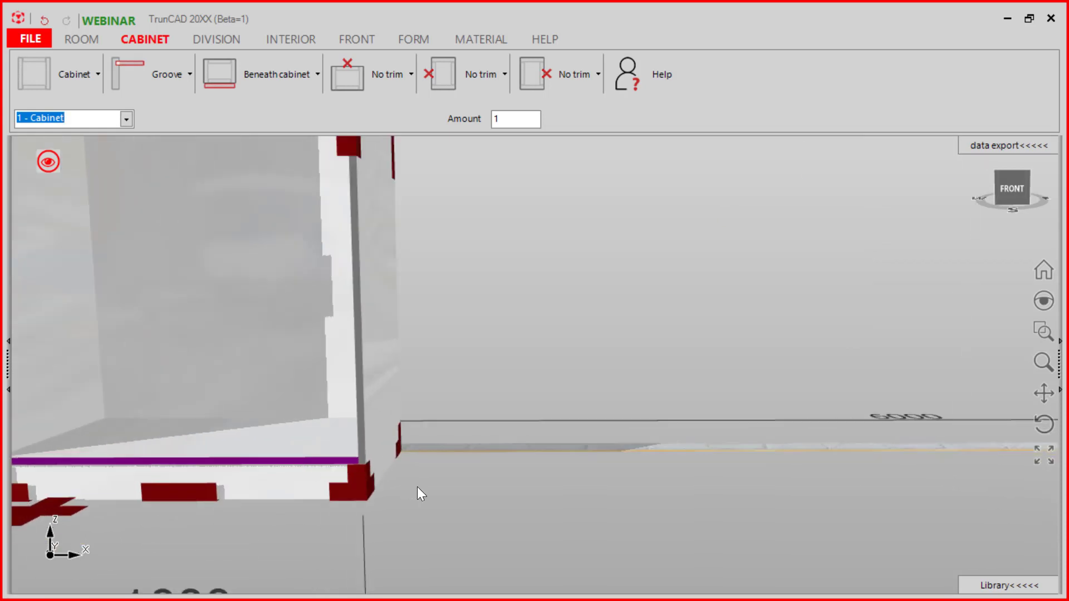
pyautogui.moveTo(416, 486); pyautogui.dragTo(356, 408, button='middle')
pyautogui.scroll(4, 345, 440)
pyautogui.scroll(3, 346, 438)
pyautogui.scroll(-8, 354, 407)
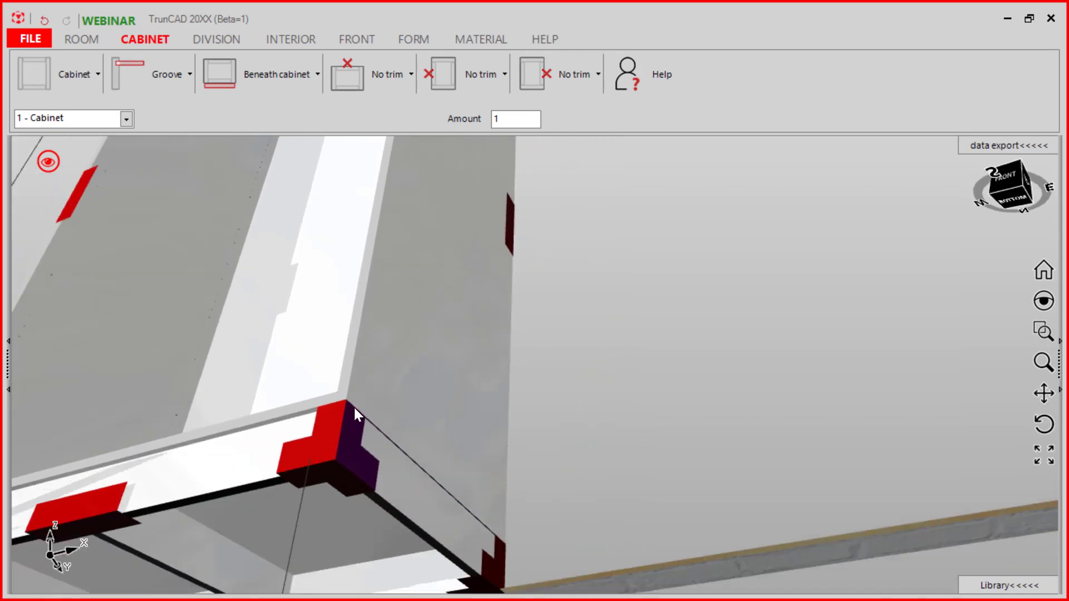
pyautogui.moveTo(497, 323); pyautogui.dragTo(561, 387, button='middle')
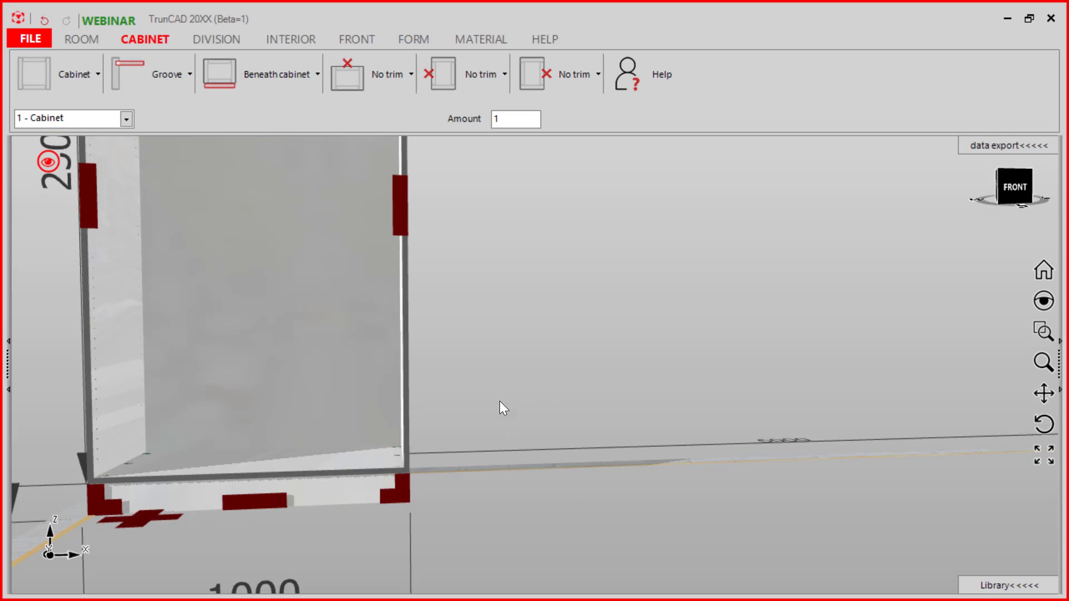
pyautogui.scroll(-5, 469, 340)
pyautogui.moveTo(528, 305); pyautogui.dragTo(487, 346, button='middle')
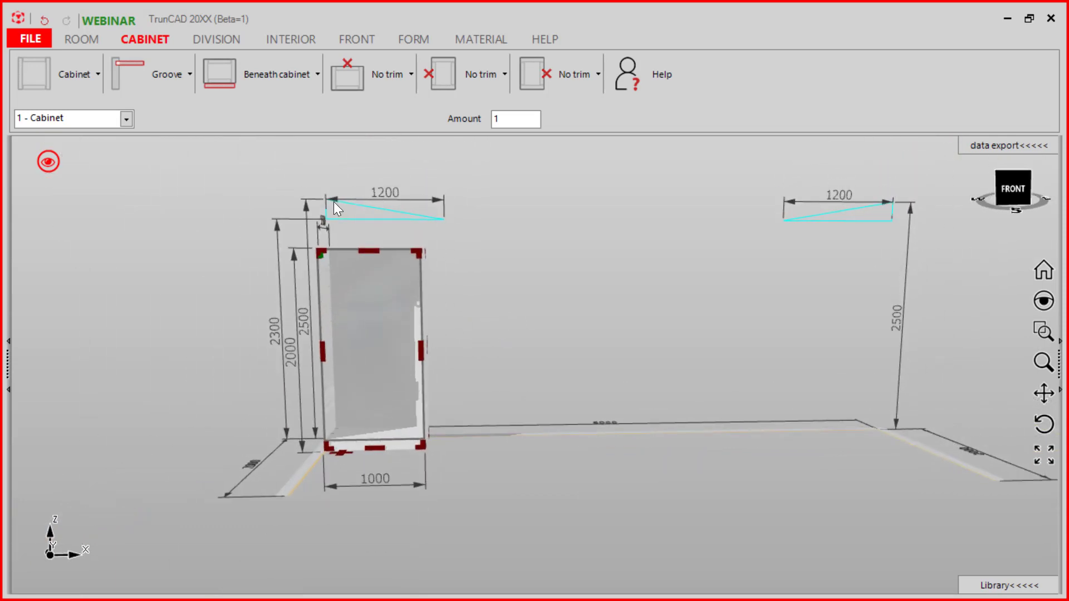
# - Examine the adjustable shelf's row-of-holes distances to the bottom, top, front and back in the illustrated preview
pyautogui.click(300, 41)
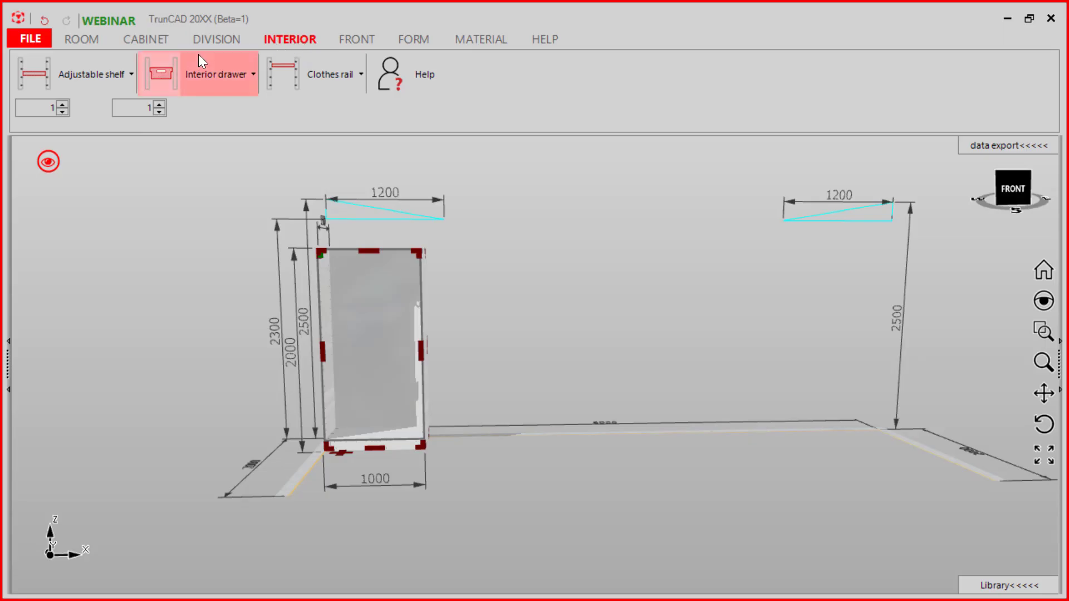
pyautogui.click(119, 74)
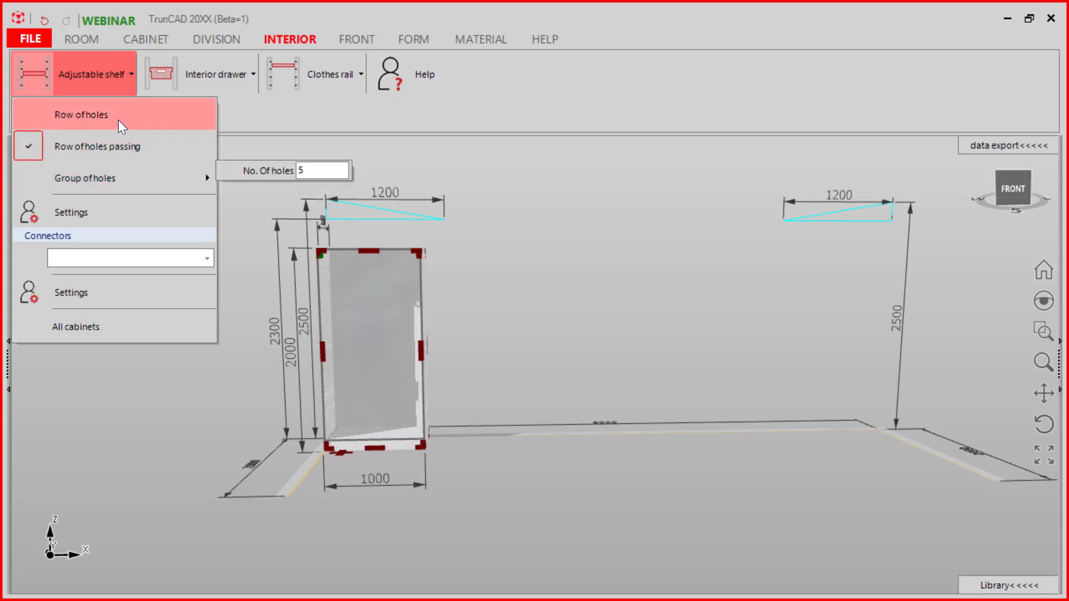
pyautogui.click(109, 212)
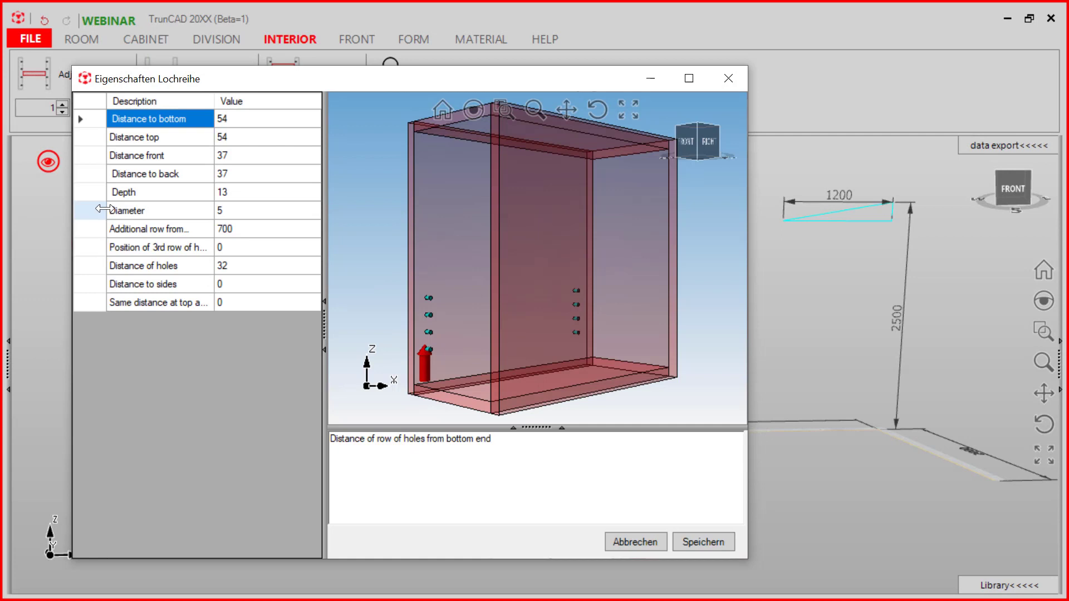
pyautogui.click(228, 121)
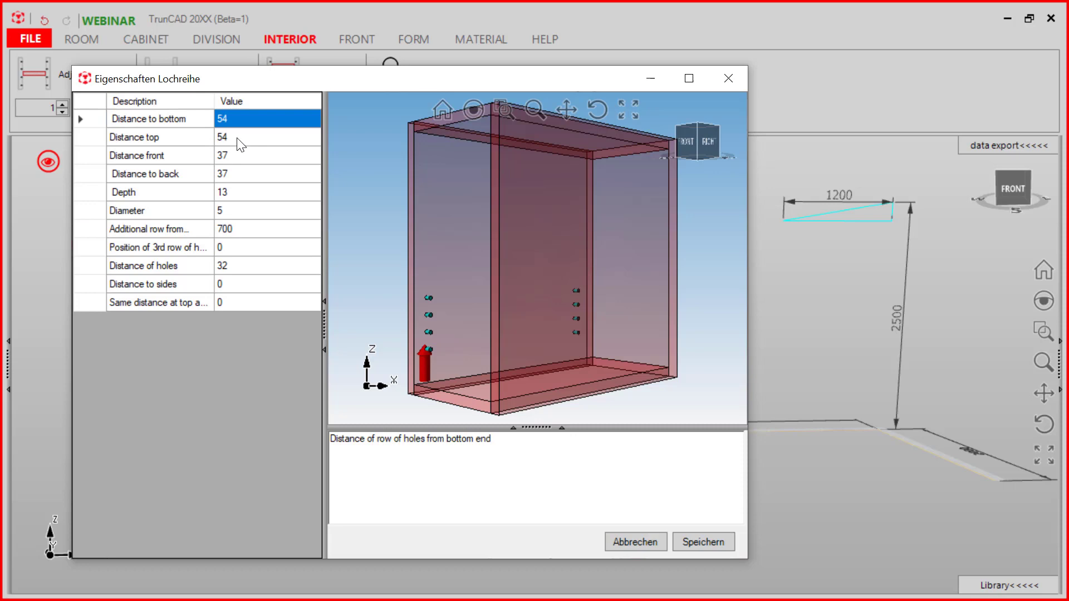
pyautogui.click(237, 139)
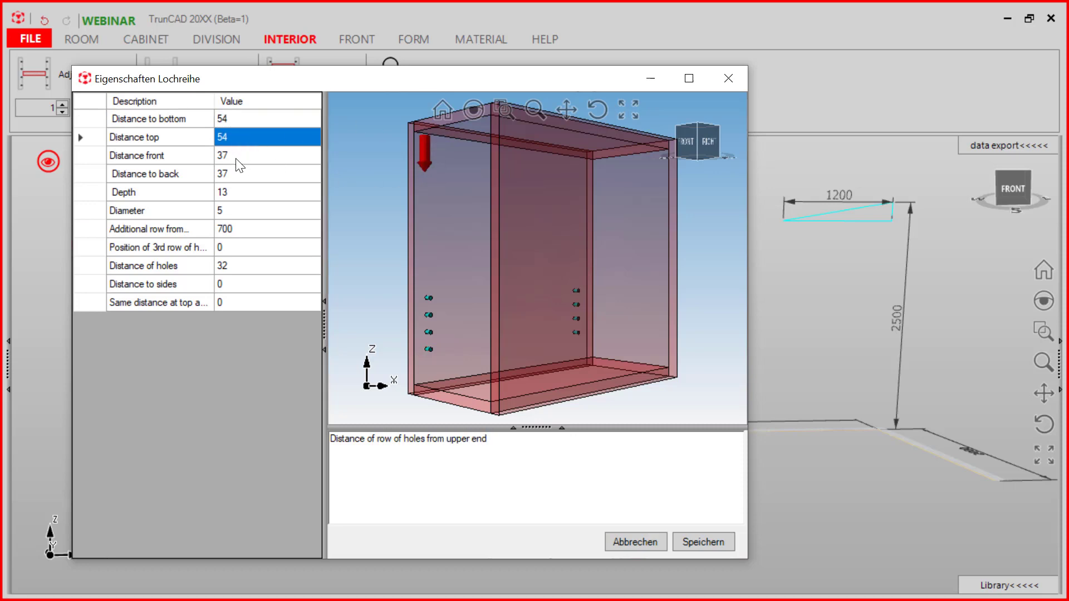
pyautogui.click(236, 158)
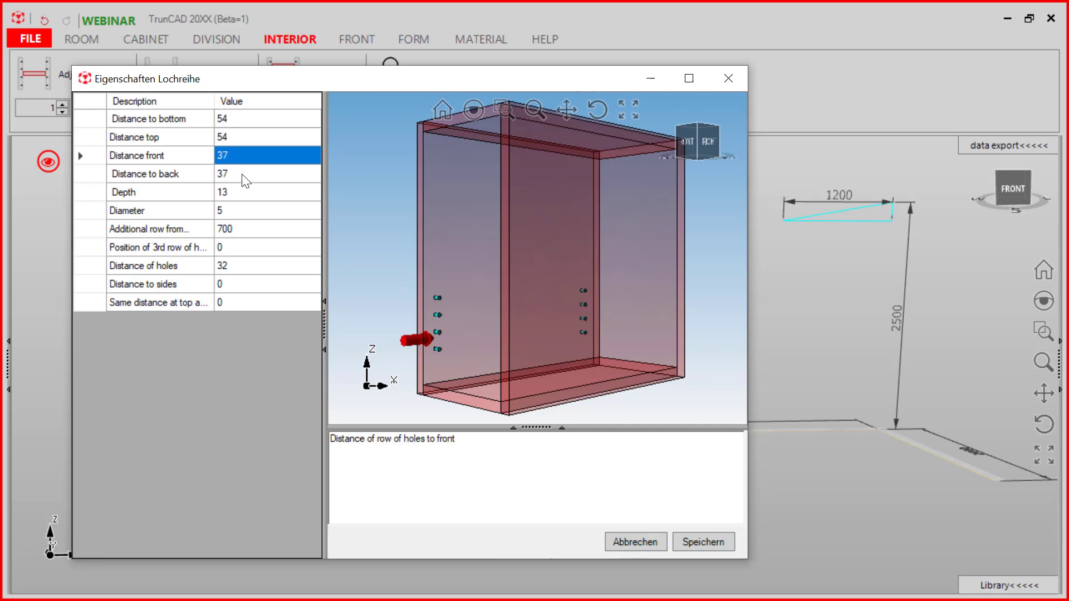
pyautogui.click(243, 175)
# - Check the shelf holes' depth, diameter and spacing, and save the row-of-holes properties
pyautogui.click(241, 192)
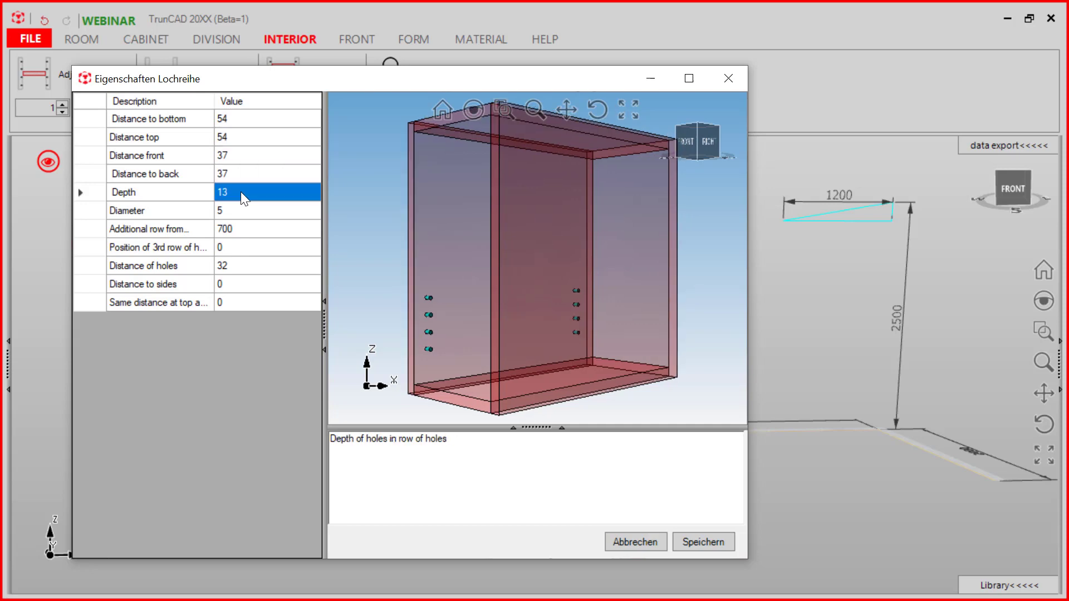
pyautogui.click(244, 214)
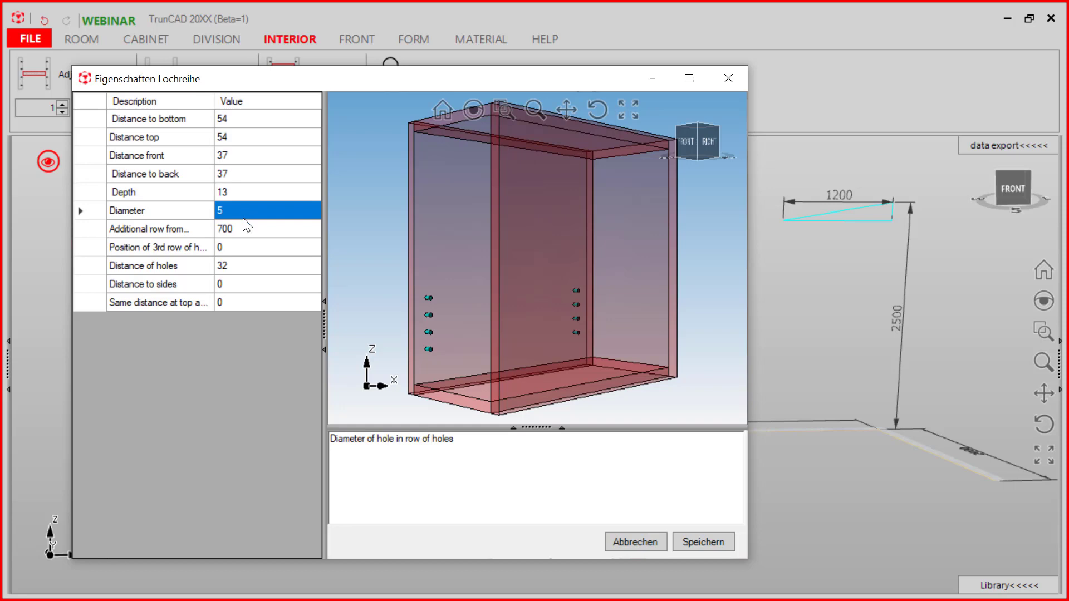
pyautogui.click(231, 266)
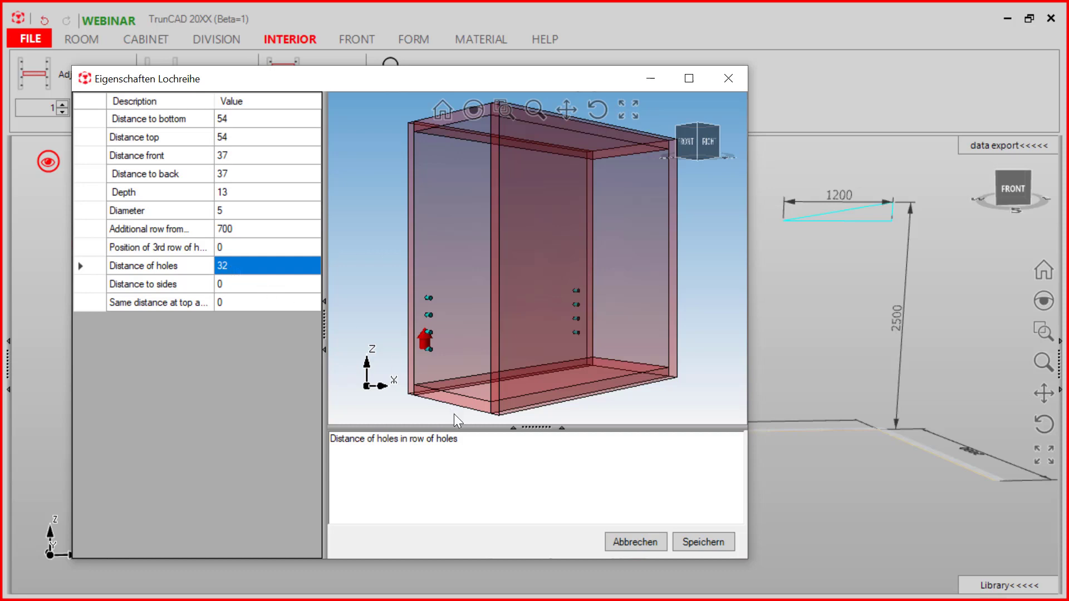
pyautogui.click(694, 547)
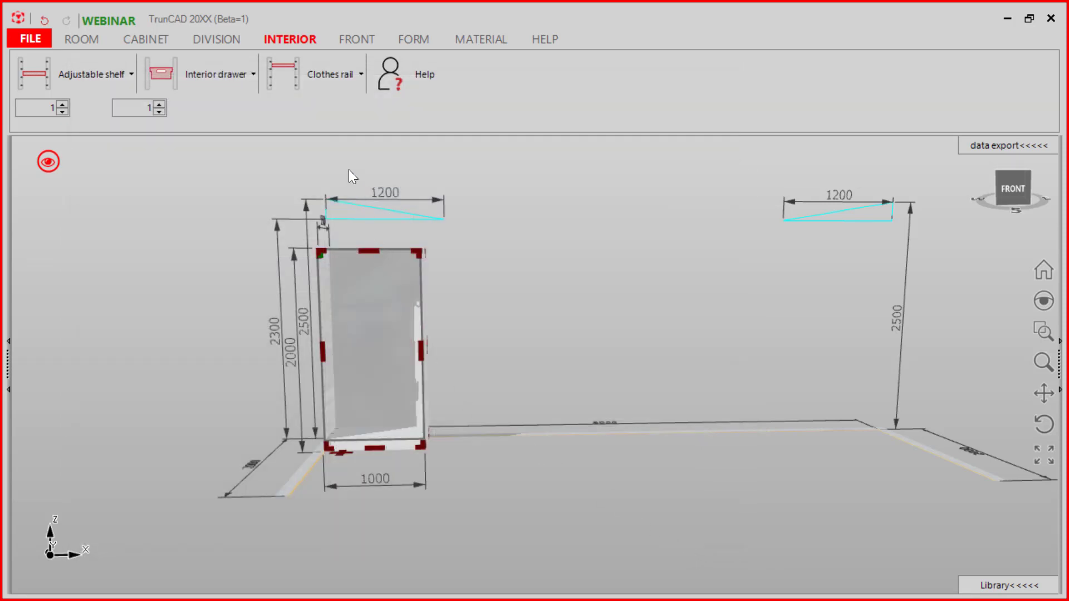
# - Choose Legrabox Pure-Innenschub as the hardware for interior drawers
pyautogui.click(225, 79)
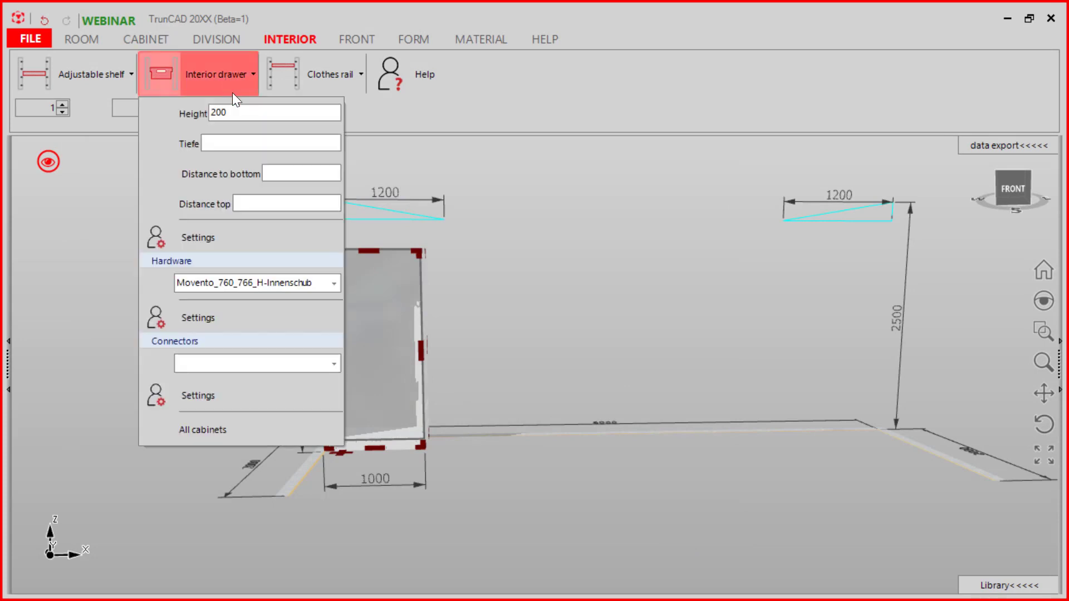
pyautogui.click(335, 282)
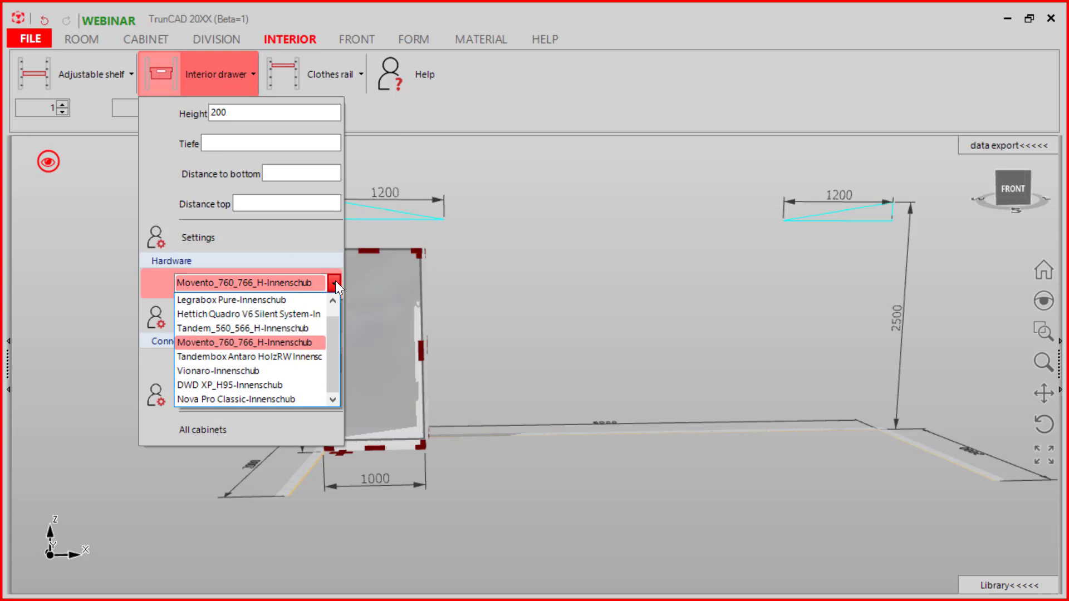
pyautogui.click(272, 300)
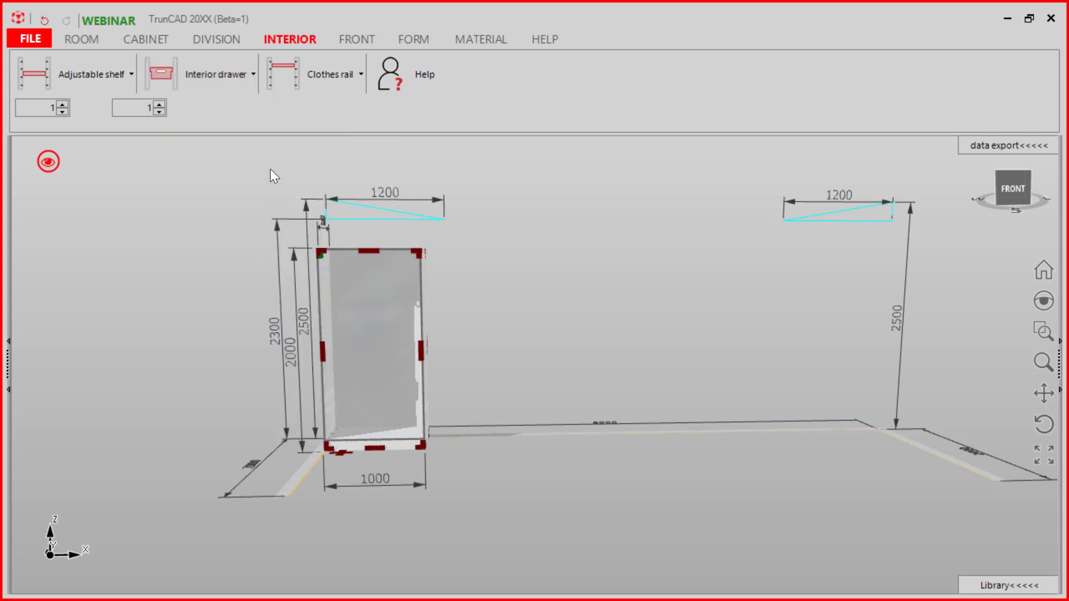
# - Choose Blum CLIP top INSERTA, 120° as the hinge hardware for the left door
pyautogui.click(349, 38)
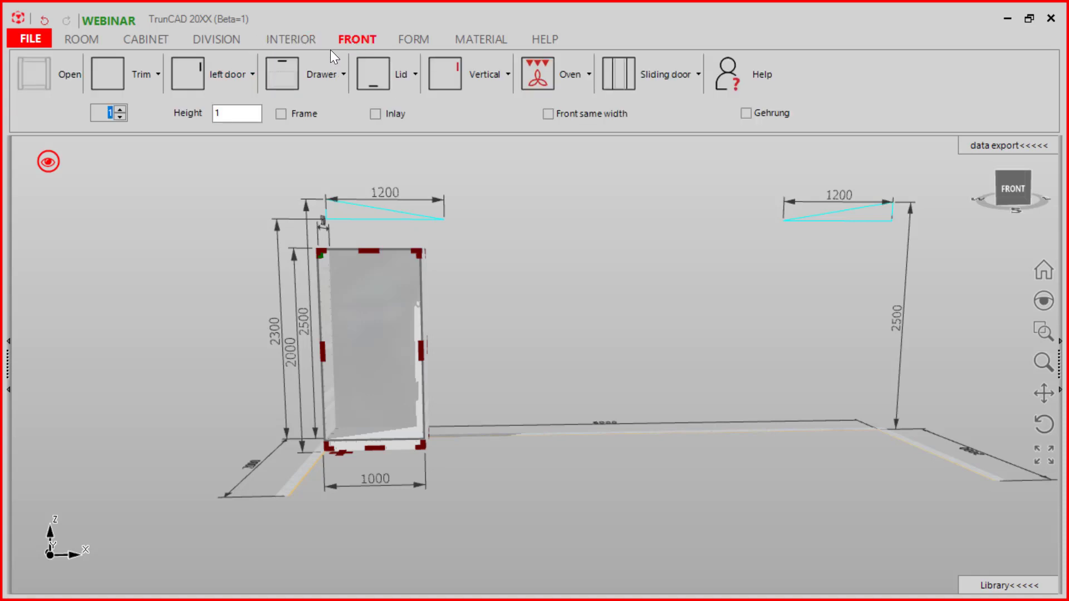
pyautogui.click(234, 72)
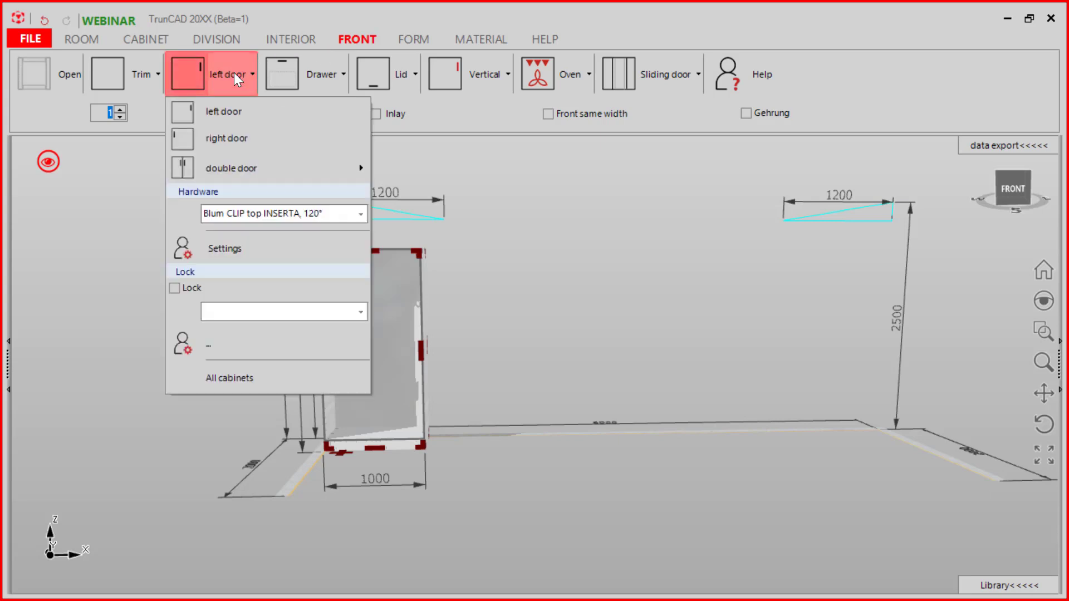
pyautogui.click(360, 214)
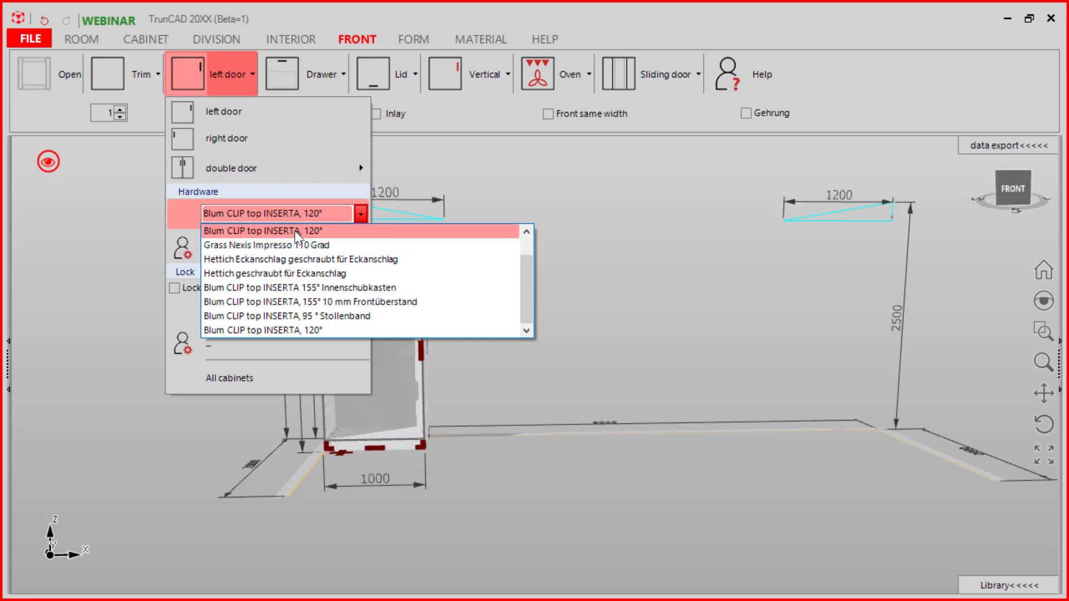
pyautogui.click(235, 232)
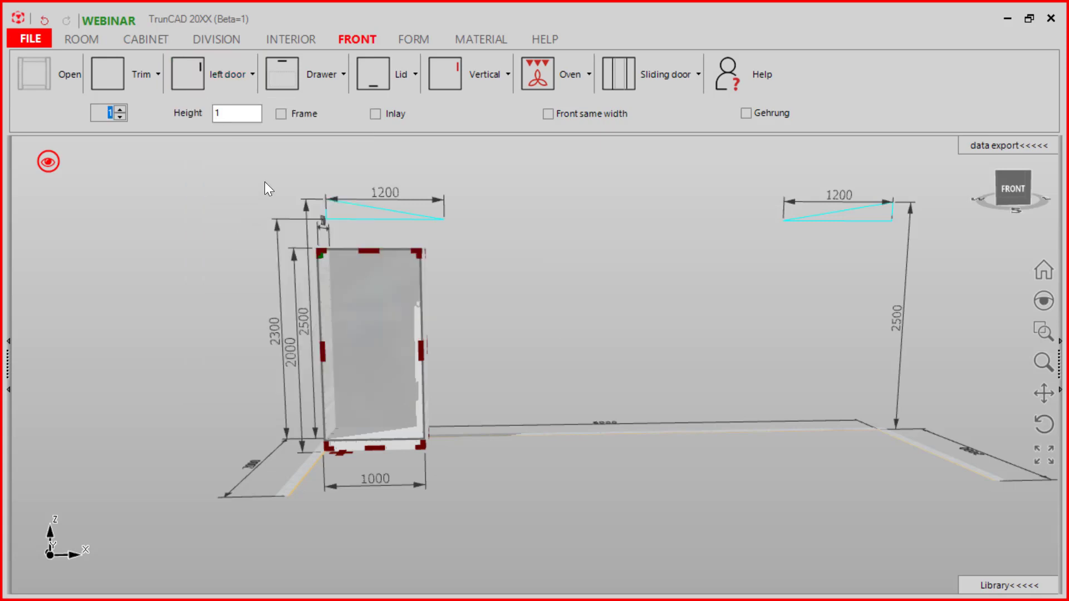
# - Choose Legrabox Pure as the hardware for front drawers
pyautogui.click(322, 76)
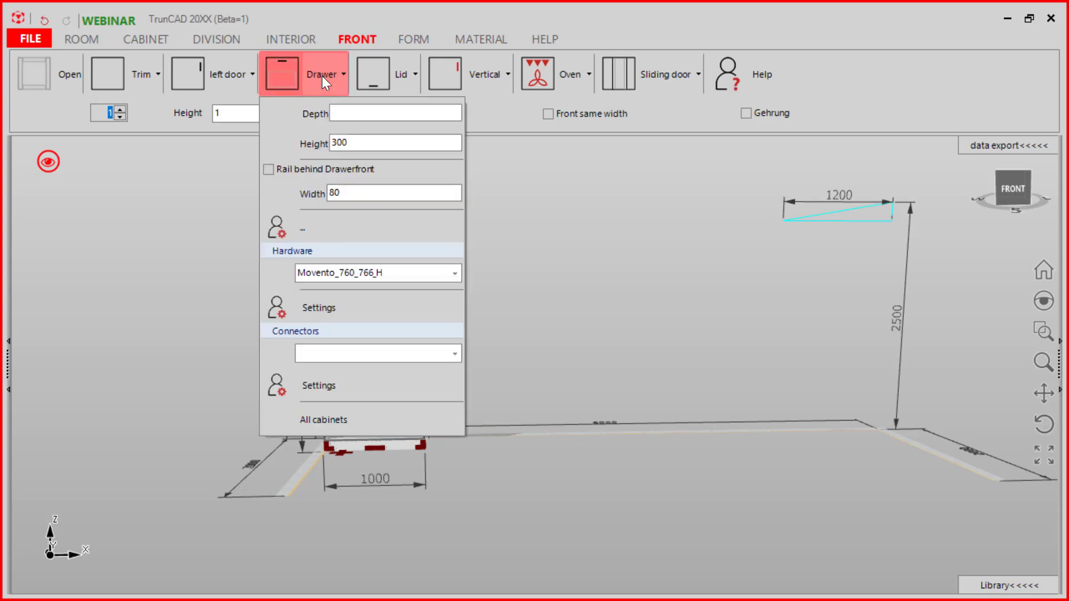
pyautogui.click(455, 276)
pyautogui.scroll(2, 460, 359)
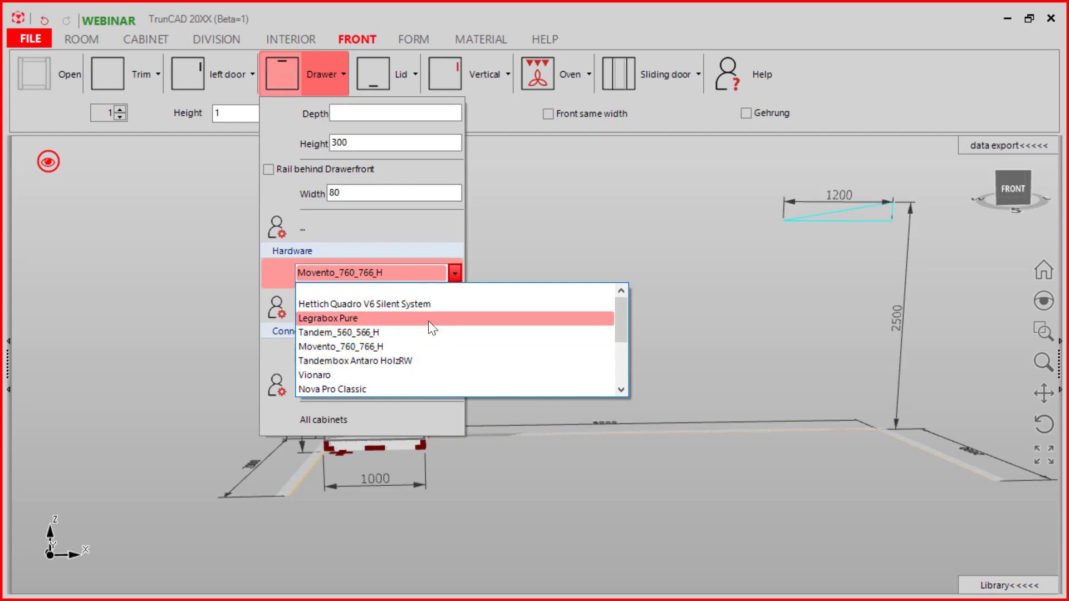
pyautogui.click(344, 317)
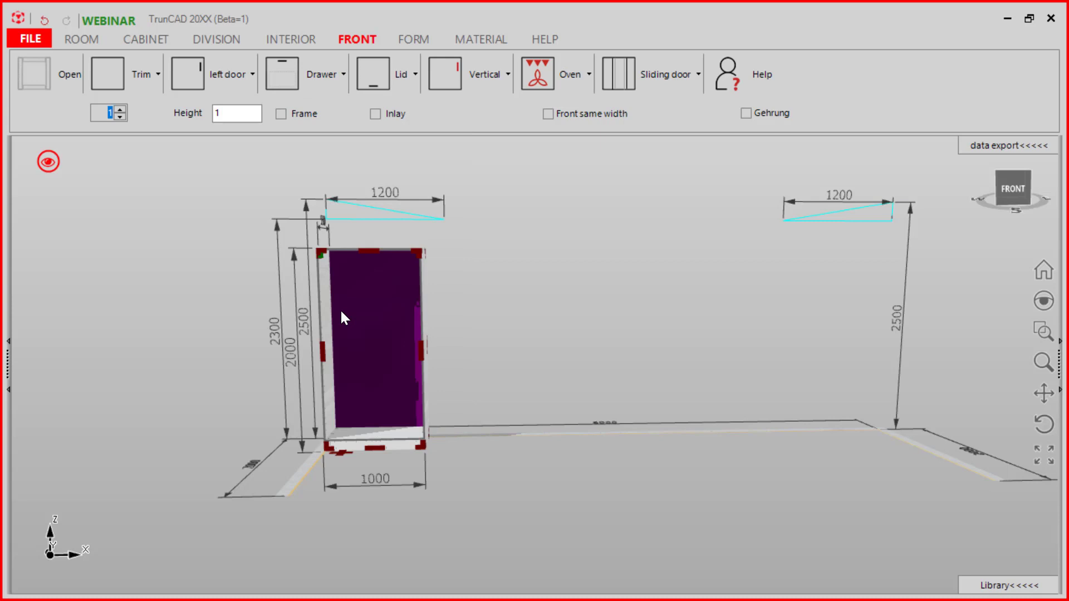
# - Apply the Multiplex Birke 18 mm material to all parts of the cabinet's corpus group
pyautogui.moveTo(580, 275); pyautogui.dragTo(551, 288, button='middle')
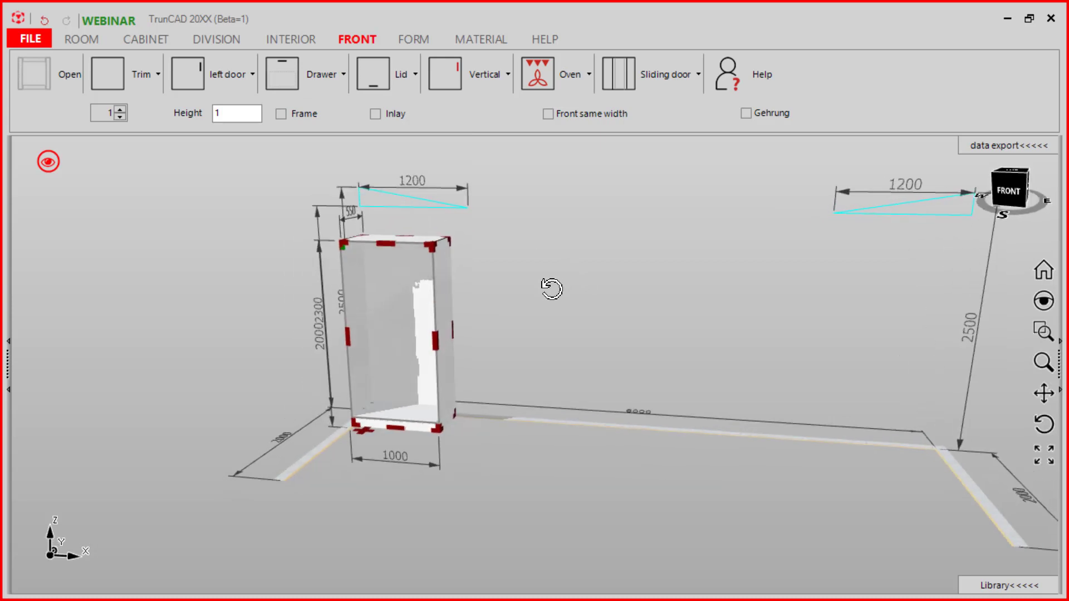
pyautogui.click(494, 41)
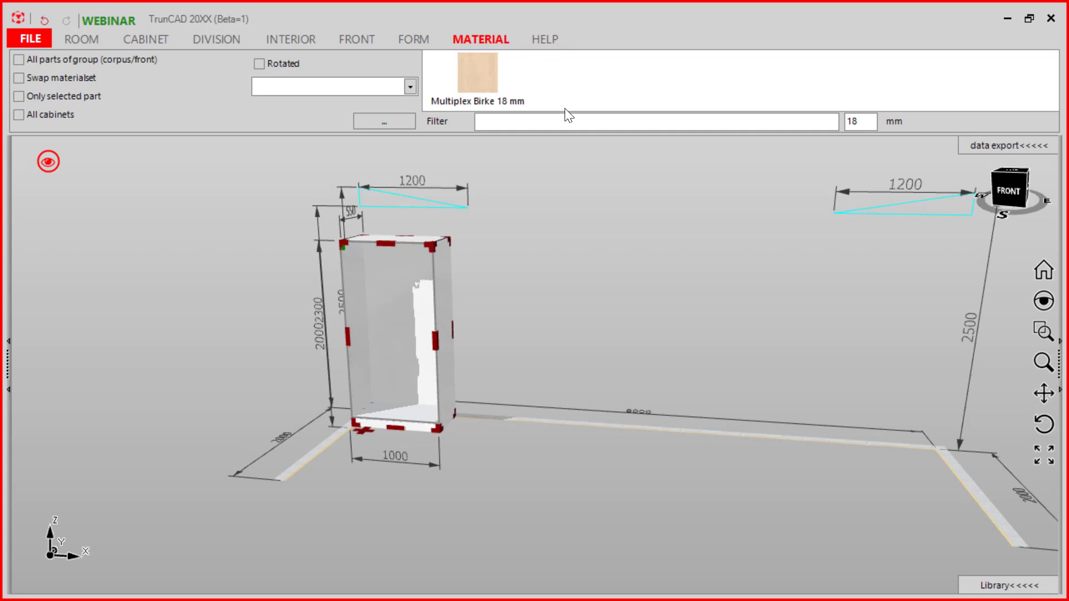
pyautogui.moveTo(615, 232); pyautogui.dragTo(588, 243, button='middle')
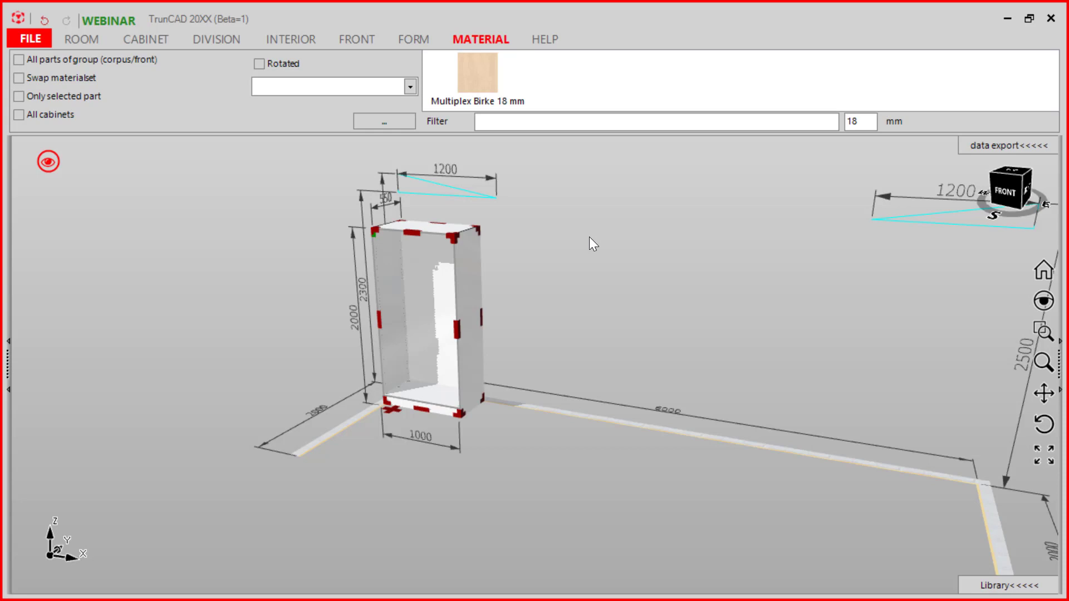
pyautogui.click(18, 59)
pyautogui.moveTo(479, 72); pyautogui.dragTo(468, 265)
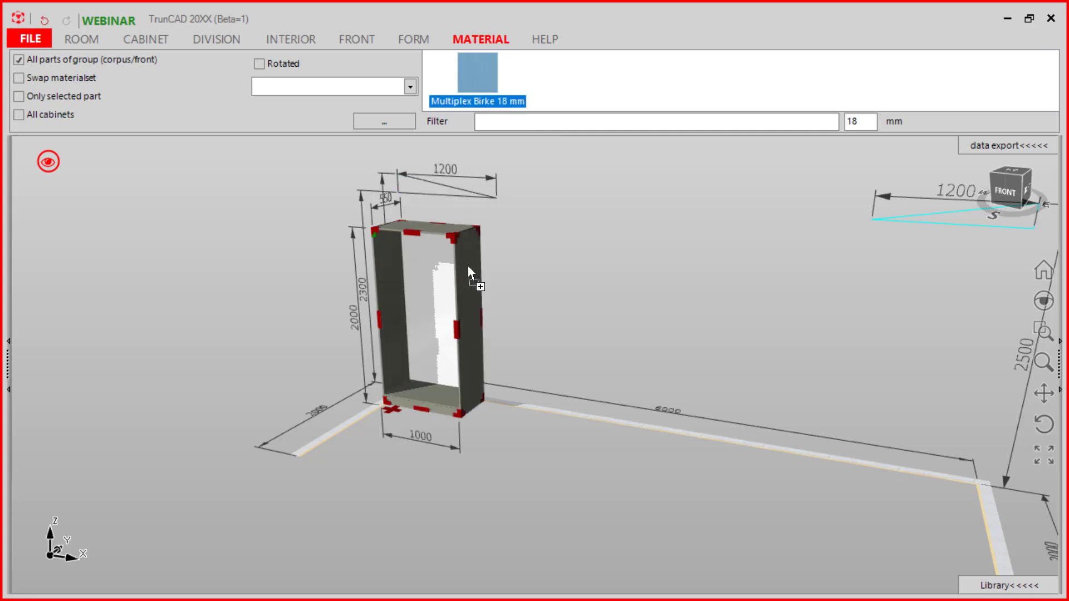
# - Set the cabinet's height to 1500
pyautogui.moveTo(548, 363); pyautogui.dragTo(566, 348, button='middle')
pyautogui.scroll(4, 440, 264)
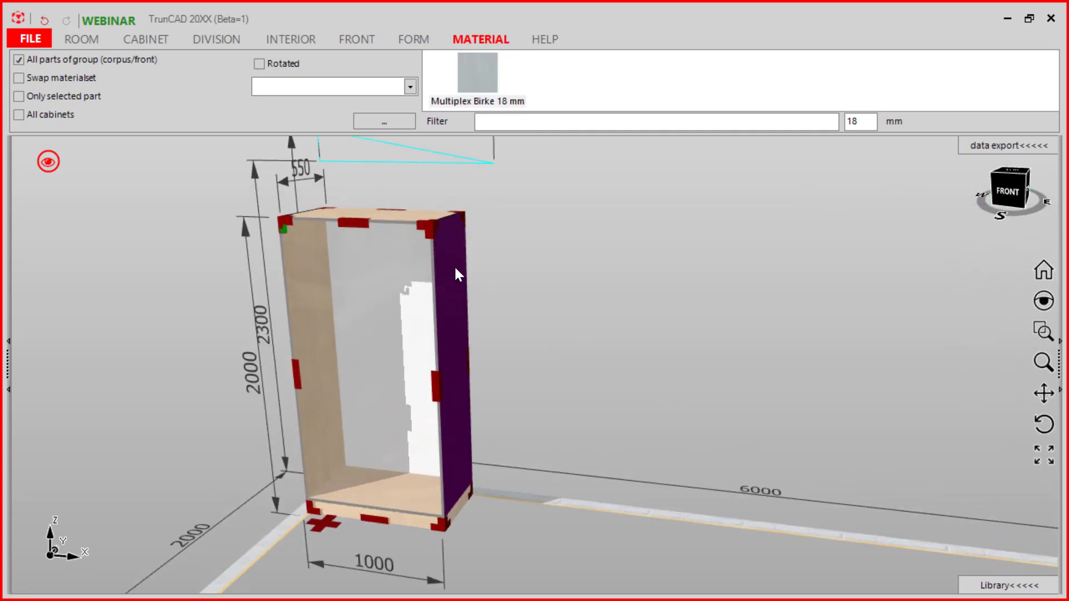
pyautogui.moveTo(566, 283); pyautogui.dragTo(520, 294, button='middle')
pyautogui.scroll(-4, 586, 290)
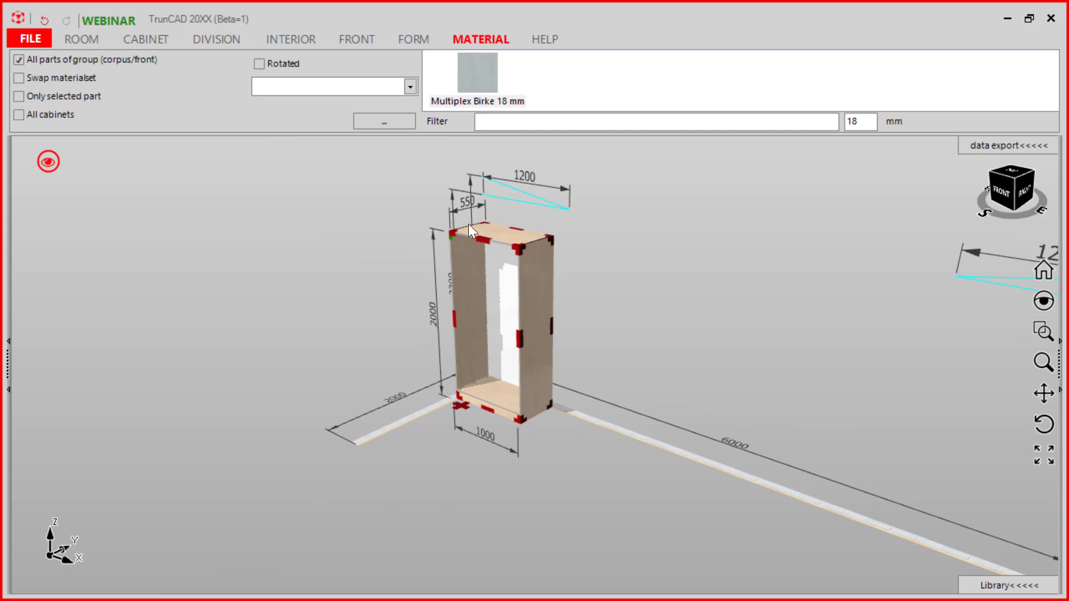
pyautogui.moveTo(410, 306); pyautogui.dragTo(424, 255, button='middle')
pyautogui.click(425, 238)
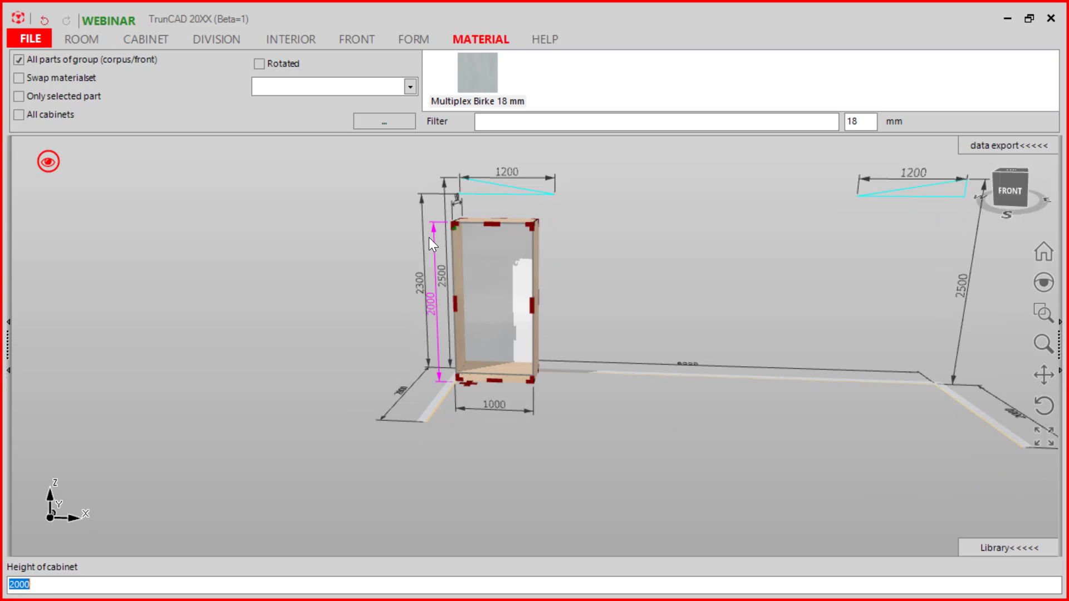
pyautogui.write('1500')
pyautogui.press('Return')
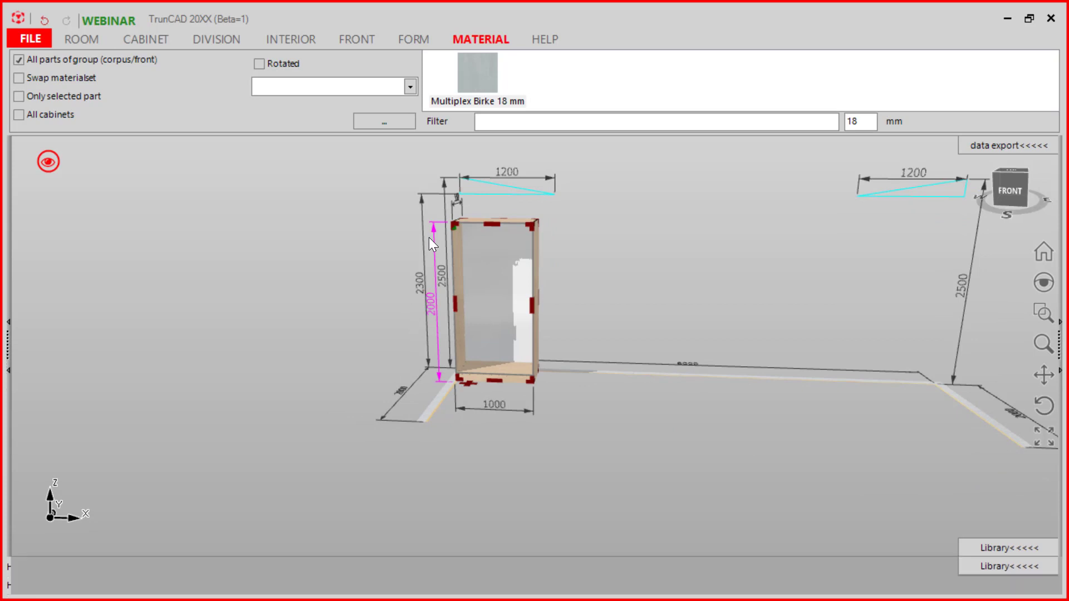
# - Set the cabinet's depth to 400
pyautogui.moveTo(553, 264); pyautogui.dragTo(511, 259, button='middle')
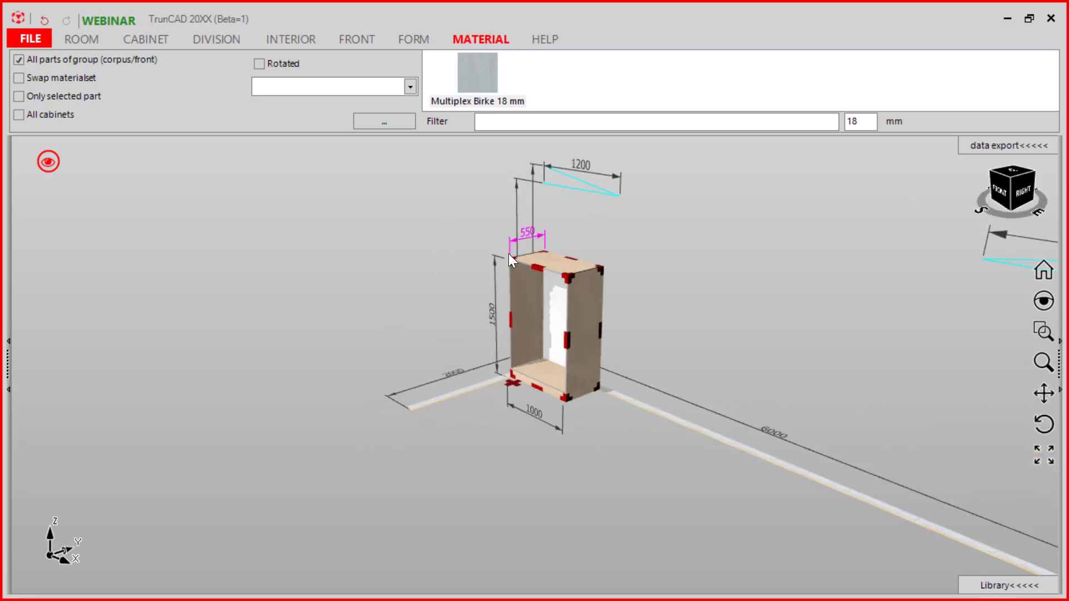
pyautogui.click(542, 237)
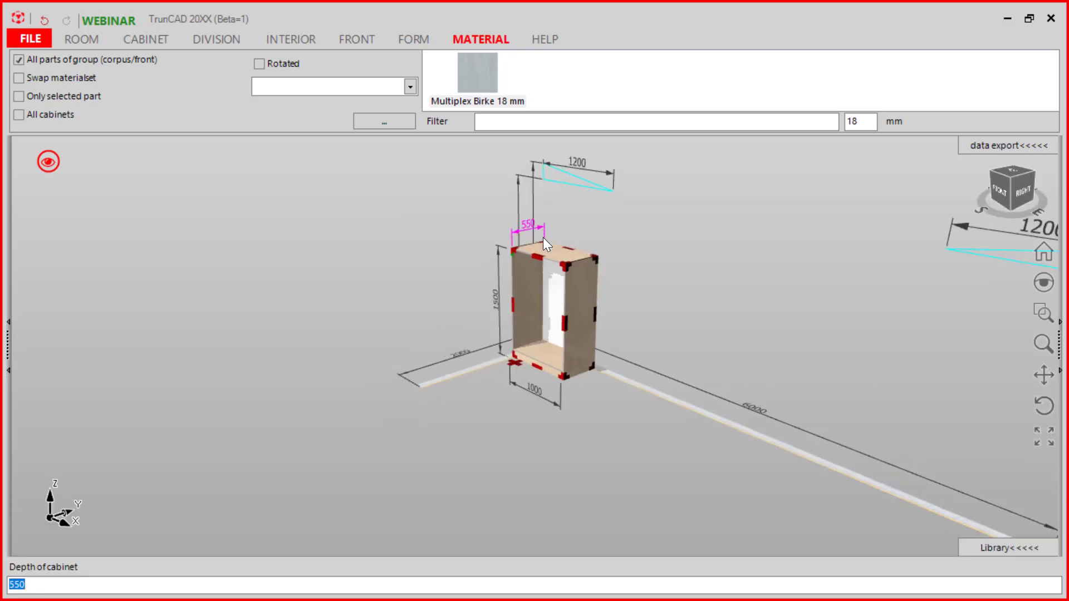
pyautogui.write('400')
pyautogui.press('Return')
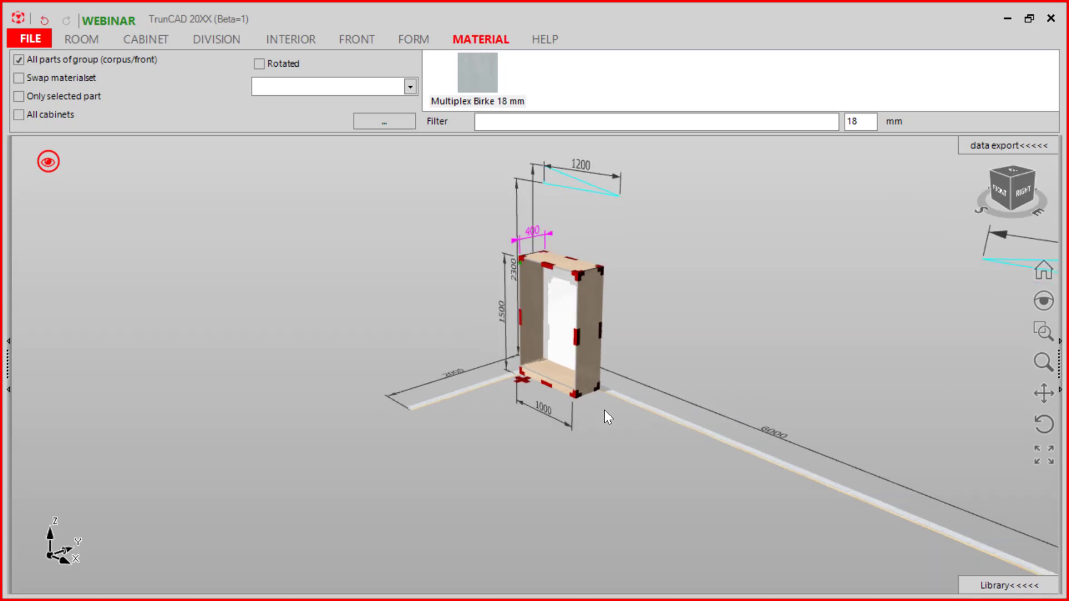
# - Set the cabinet's width to 800
pyautogui.moveTo(603, 409); pyautogui.dragTo(644, 406, button='middle')
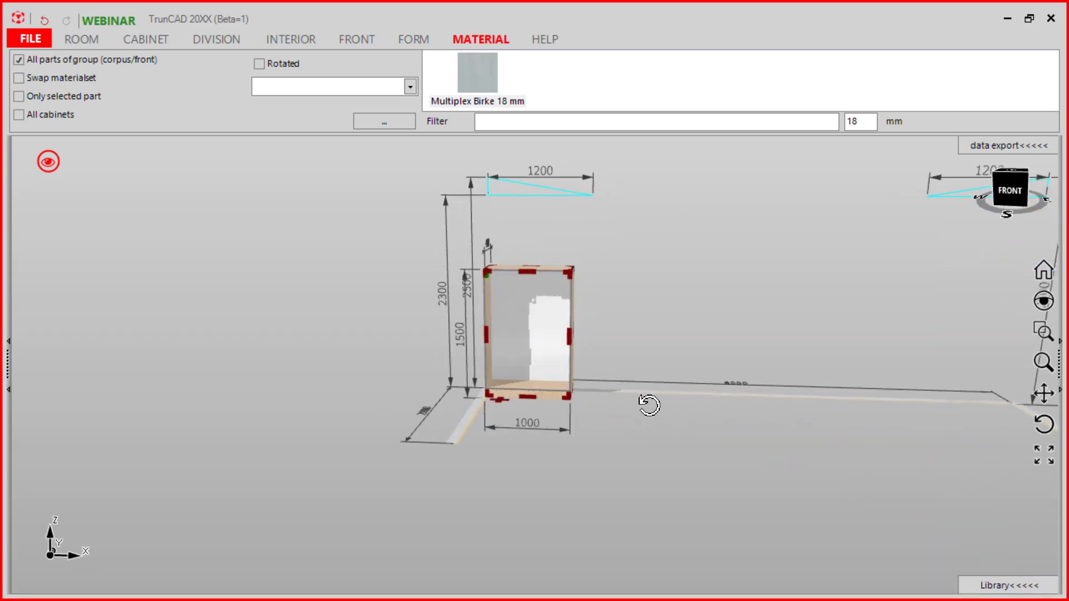
pyautogui.click(509, 430)
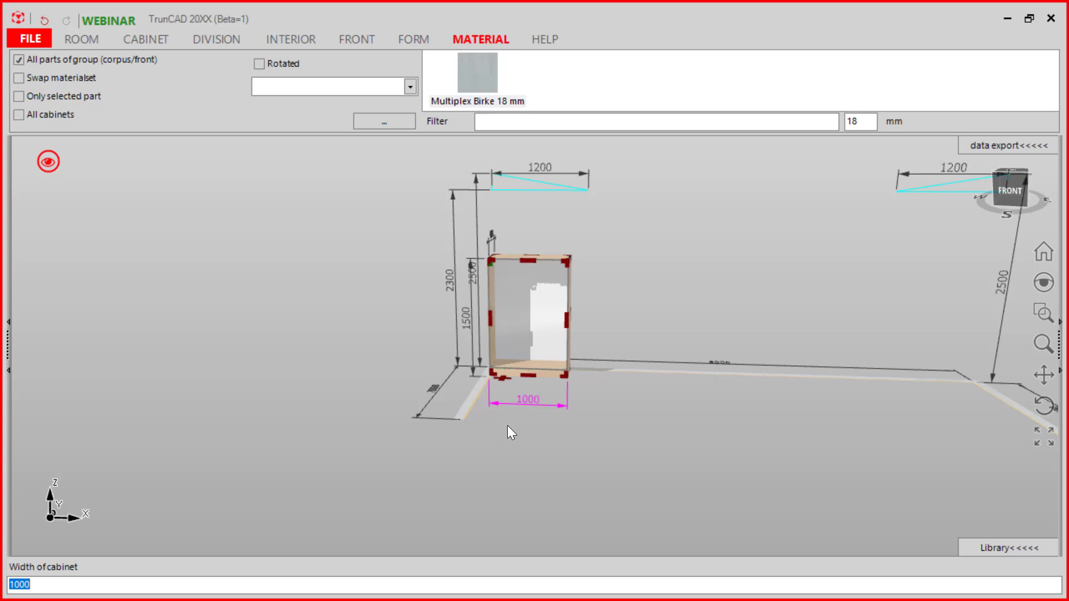
pyautogui.write('800')
pyautogui.press('Return')
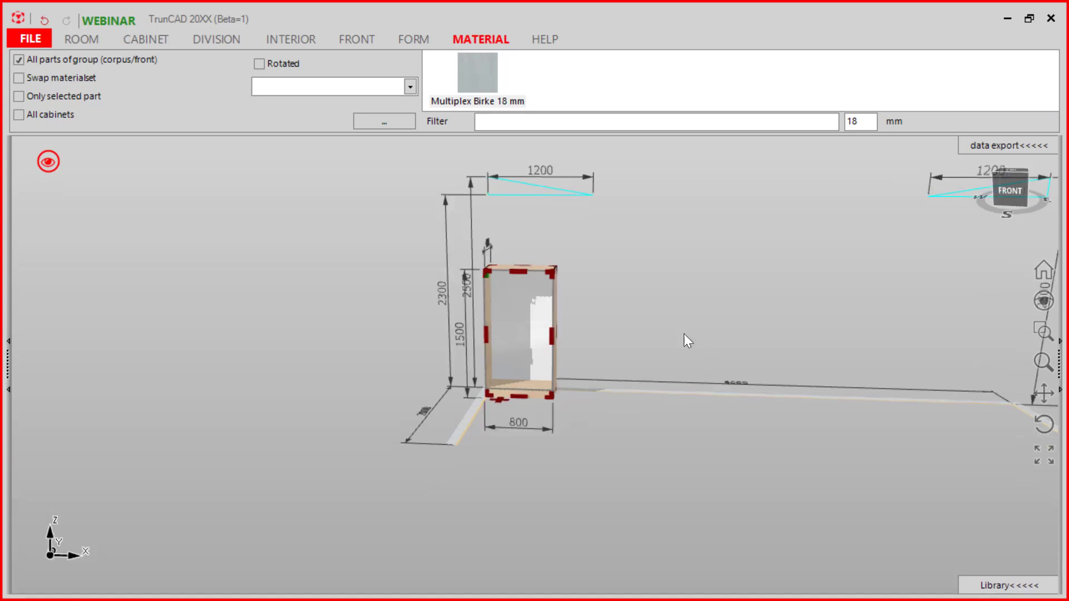
# - Save the configured cabinet as the standard
pyautogui.moveTo(685, 336); pyautogui.dragTo(622, 331, button='middle')
pyautogui.scroll(1, 623, 334)
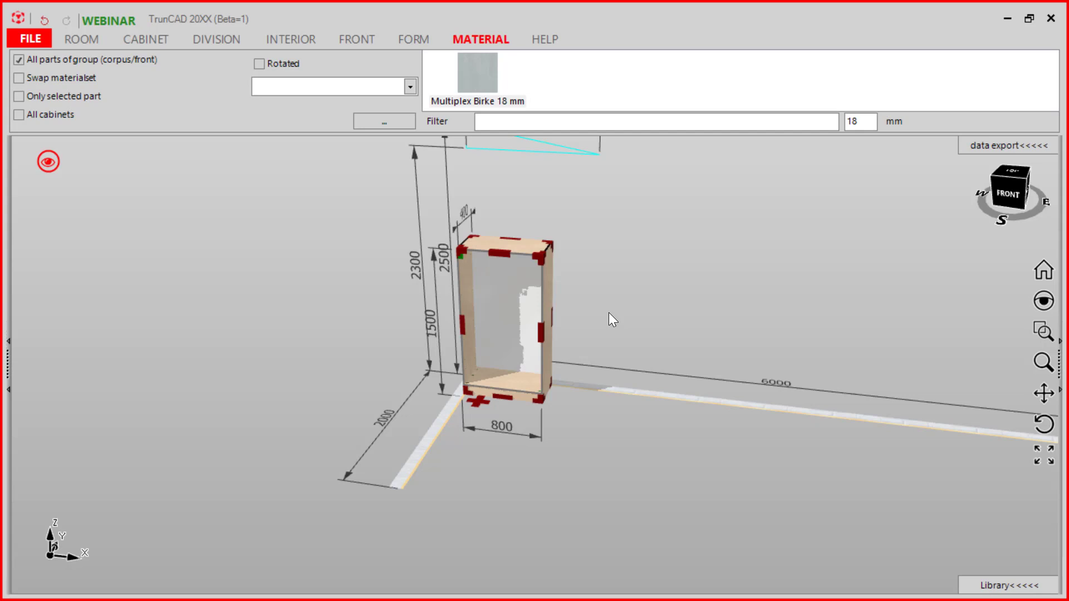
pyautogui.click(39, 39)
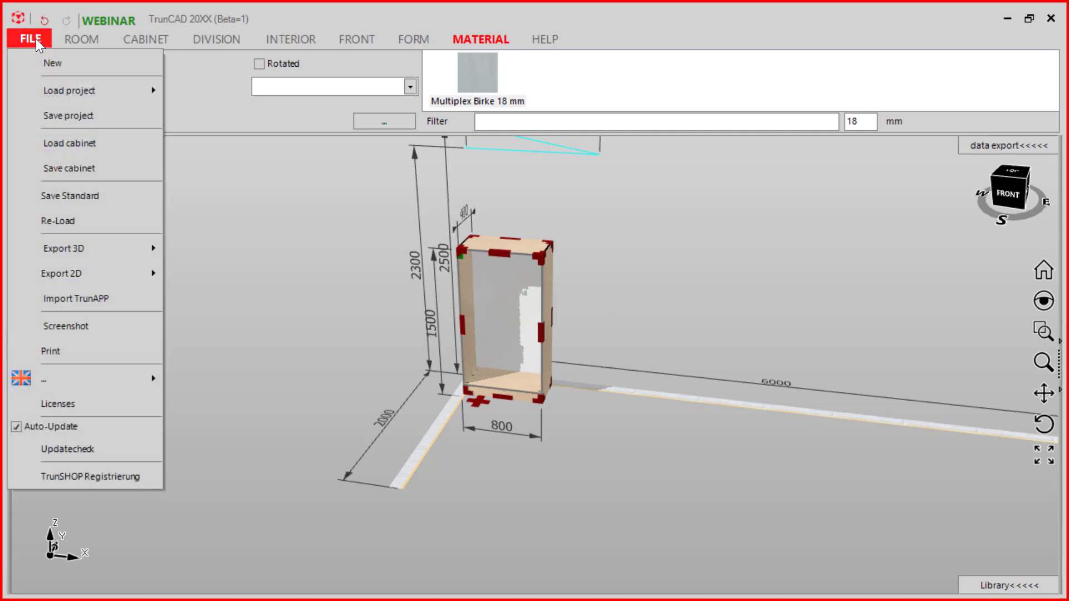
pyautogui.click(99, 199)
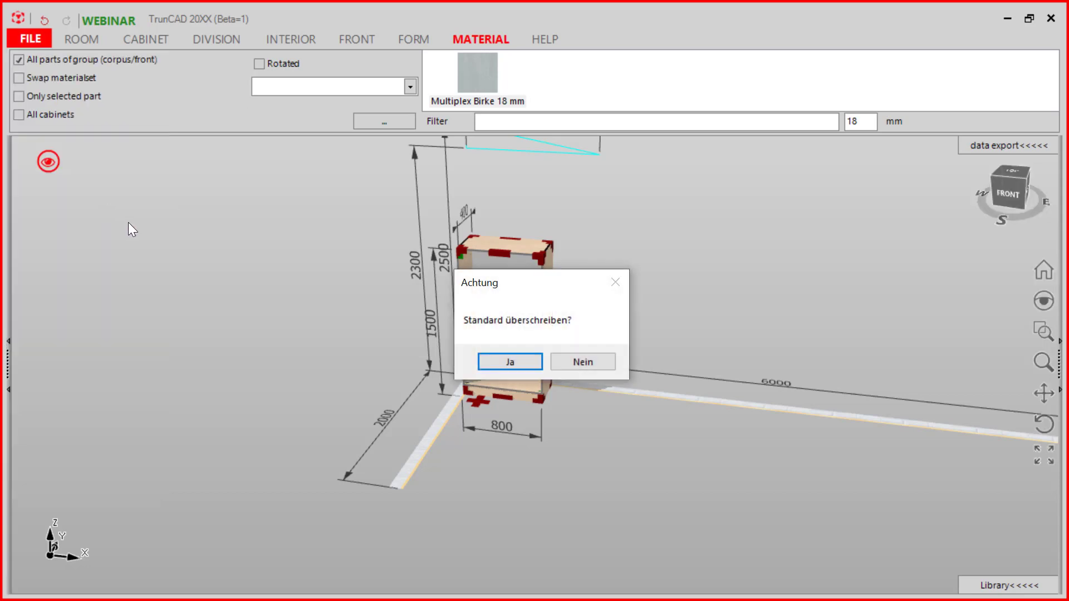